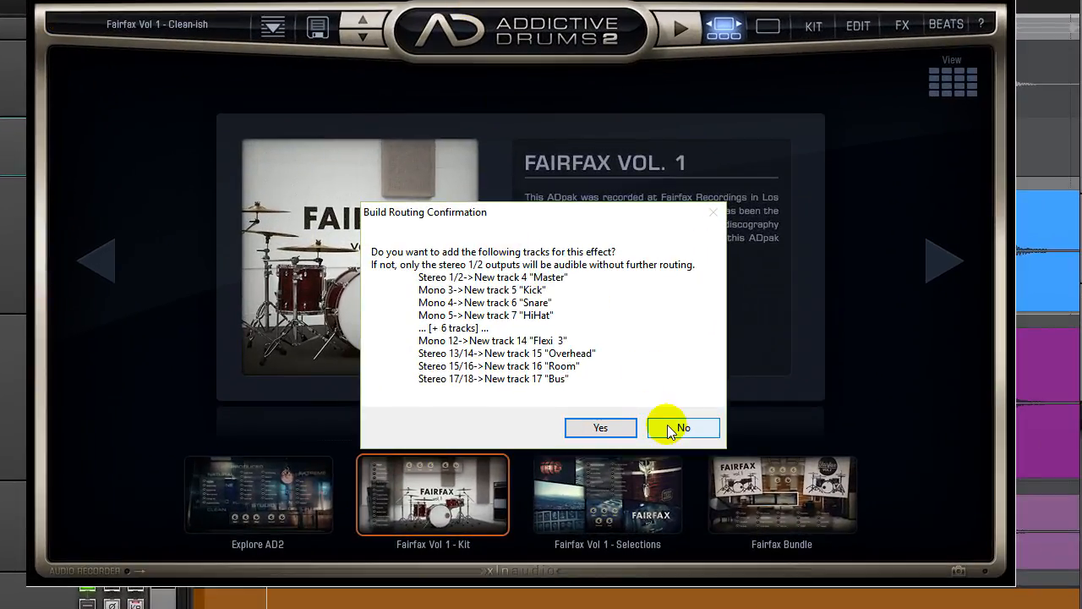
Decline adding separate output tracks for the drum instrument, then show the kit and audition the snare and hi-hat.
left_click(630, 385)
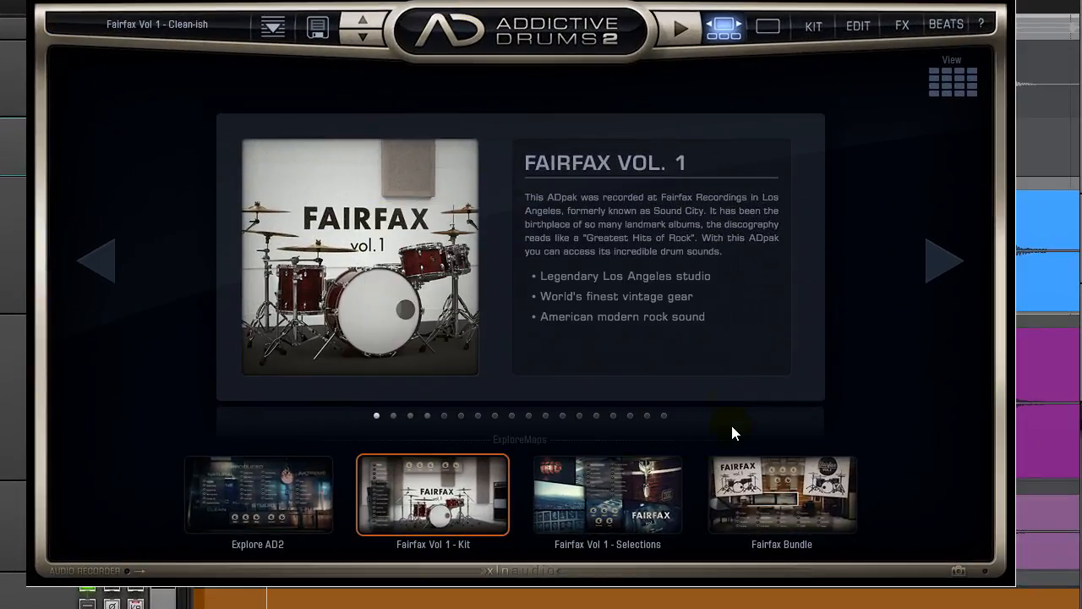
left_click(796, 22)
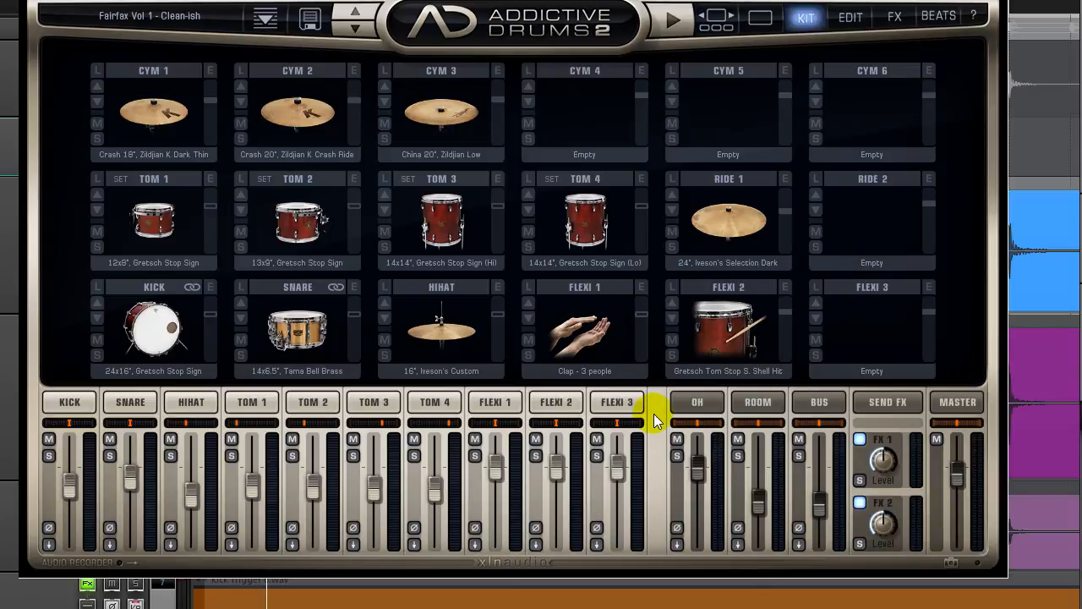
left_click(304, 333)
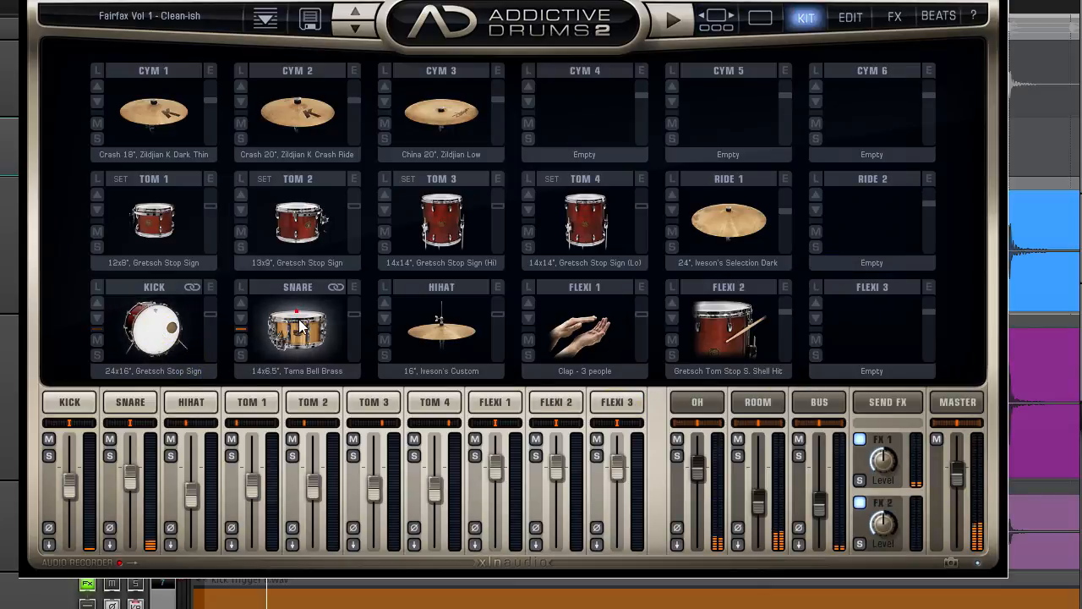
left_click(422, 347)
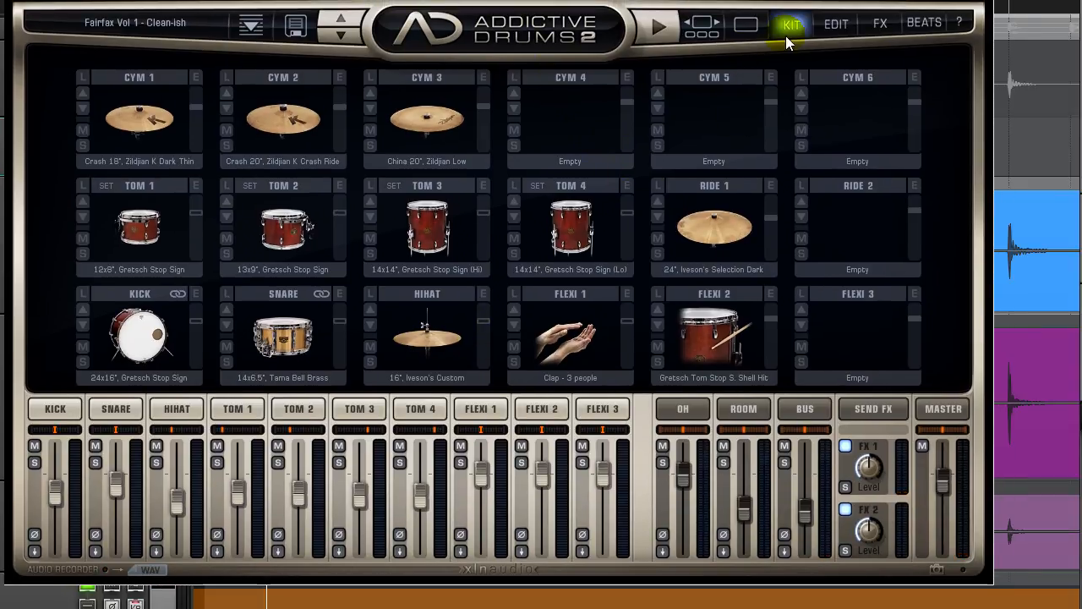
Examine the edit settings of the Flexi 1, Flexi 2 and Flexi 3 channels.
left_click(838, 28)
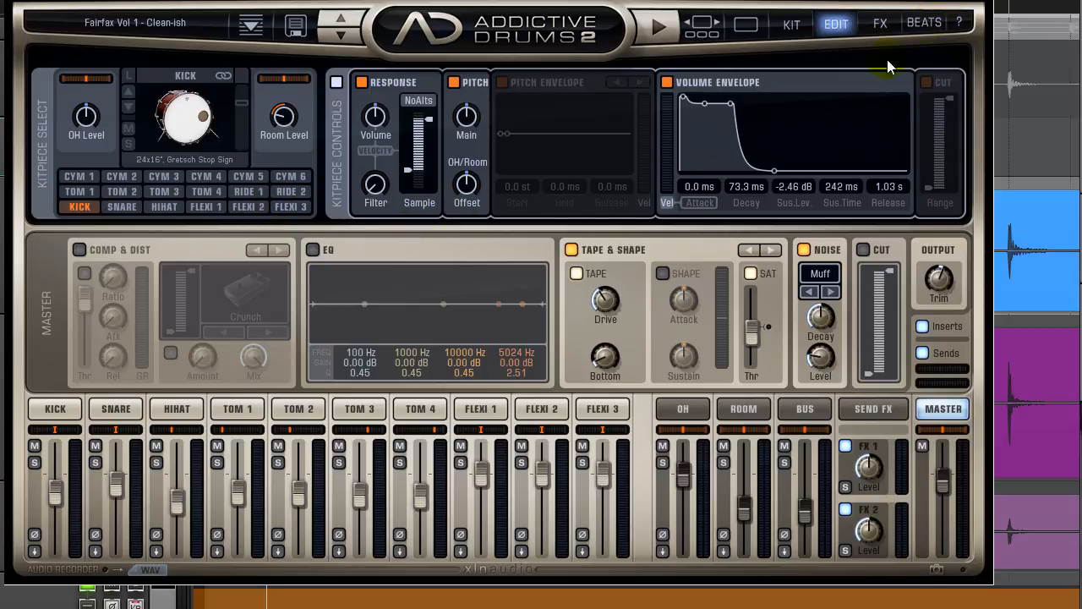
left_click(481, 409)
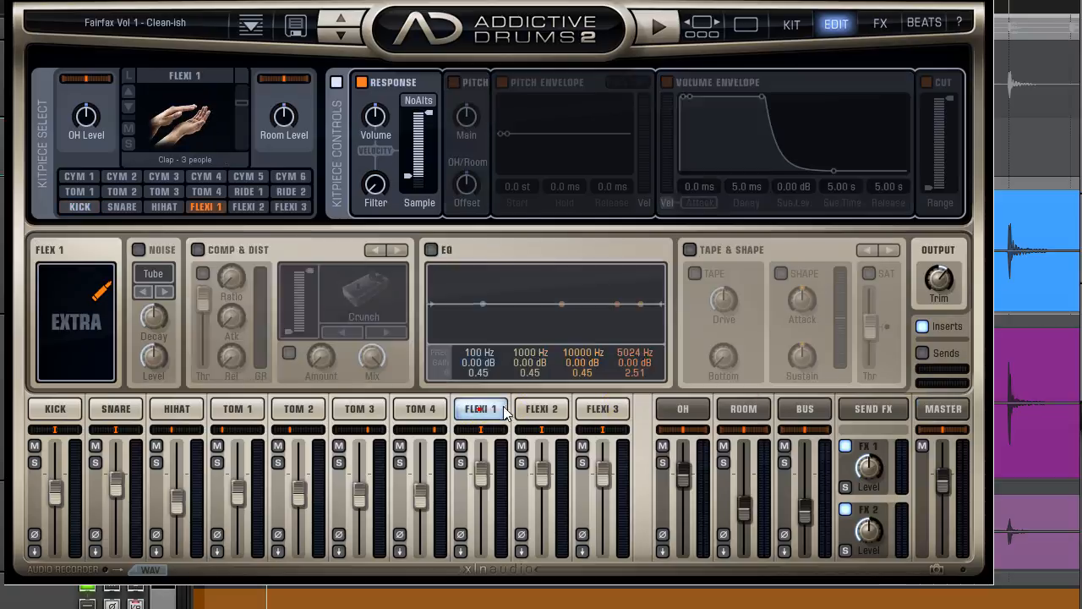
left_click(537, 411)
left_click(600, 410)
left_click(535, 415)
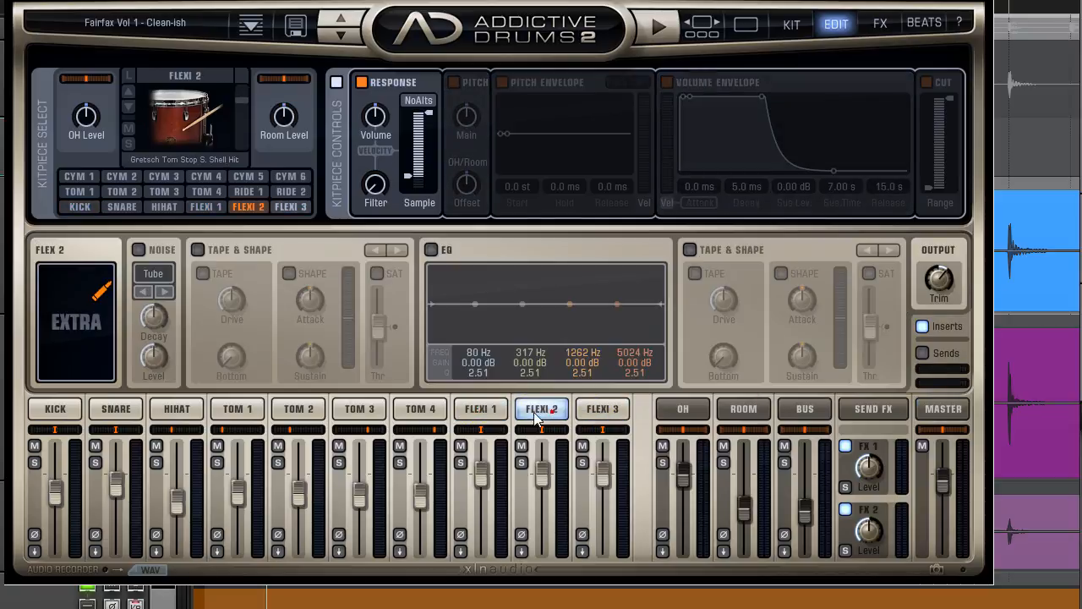
left_click(481, 411)
left_click(545, 412)
left_click(591, 414)
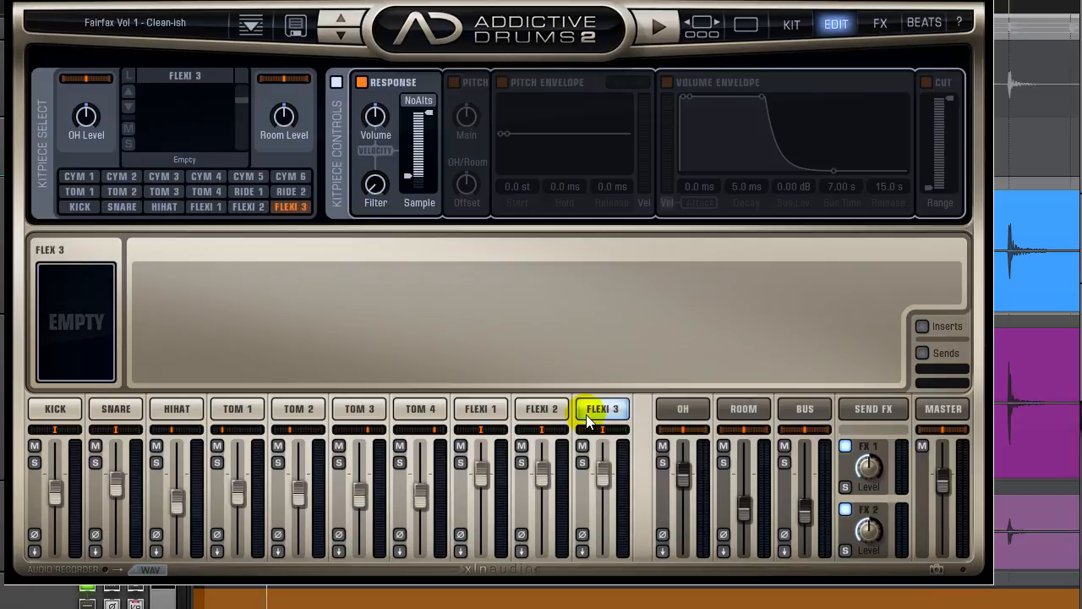
left_click(541, 411)
left_click(486, 413)
Return to the kit overview and look through the Extras and Triggers sounds available for Flexi 2.
left_click(791, 26)
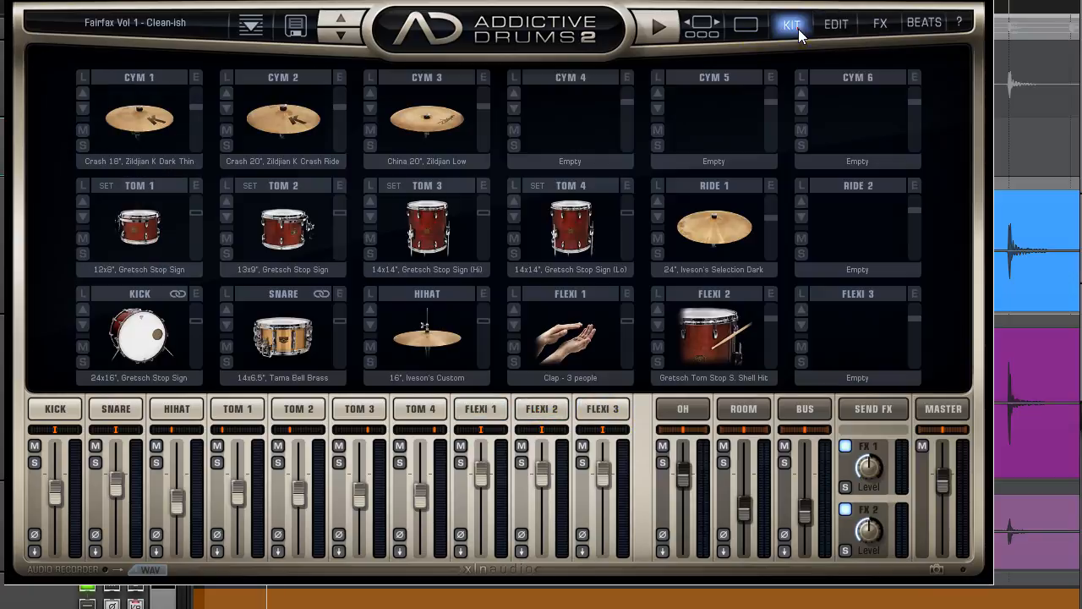
left_click(693, 379)
mouse_move(736, 499)
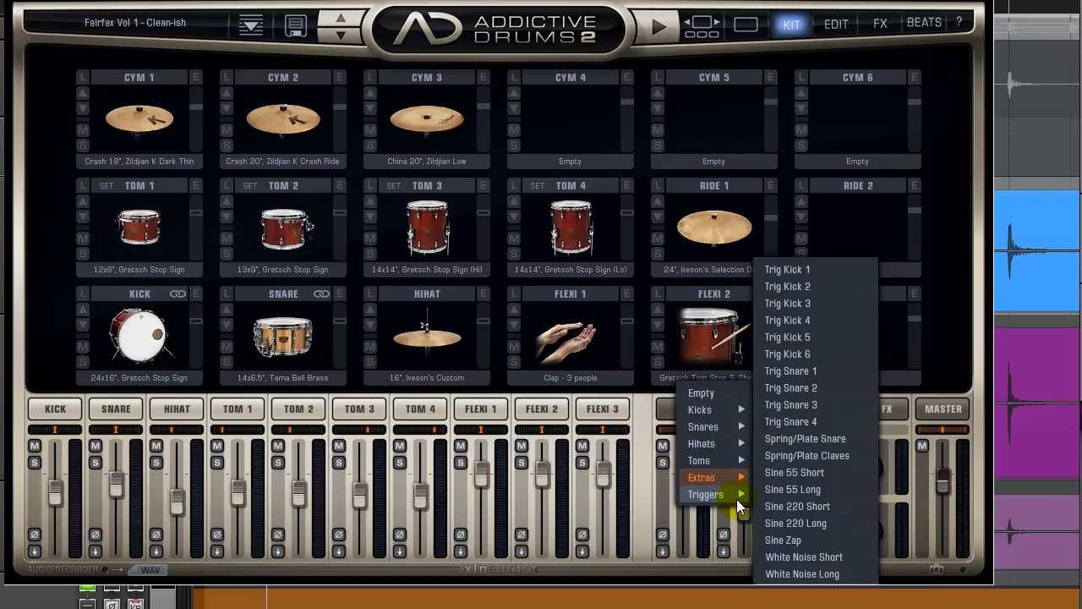
left_click(640, 409)
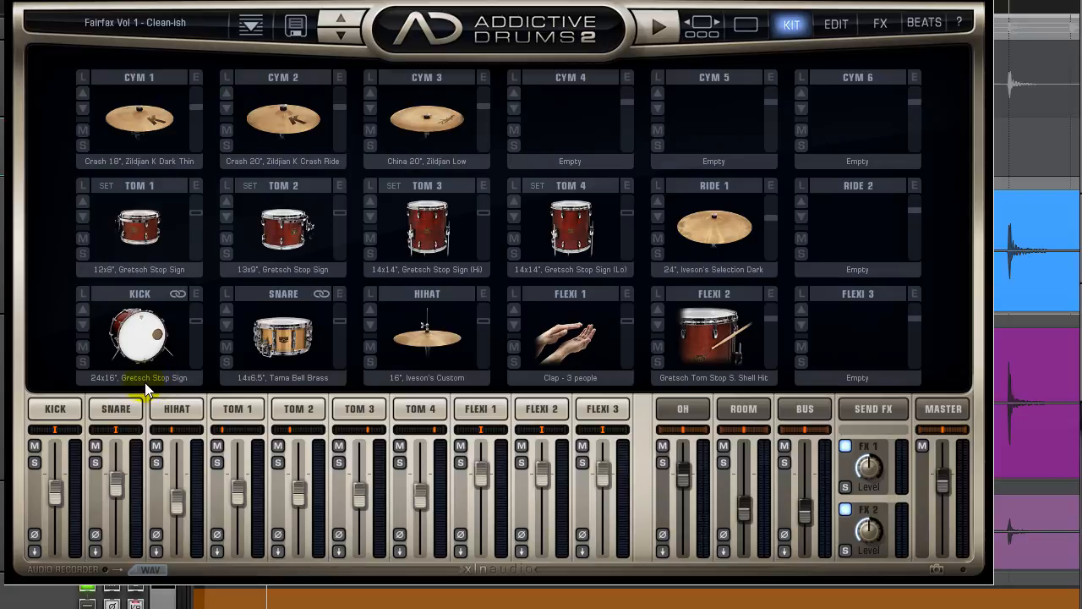
Open the kick channel's edit settings and set its Beater / Front microphone balance to -100%.
left_click(59, 411)
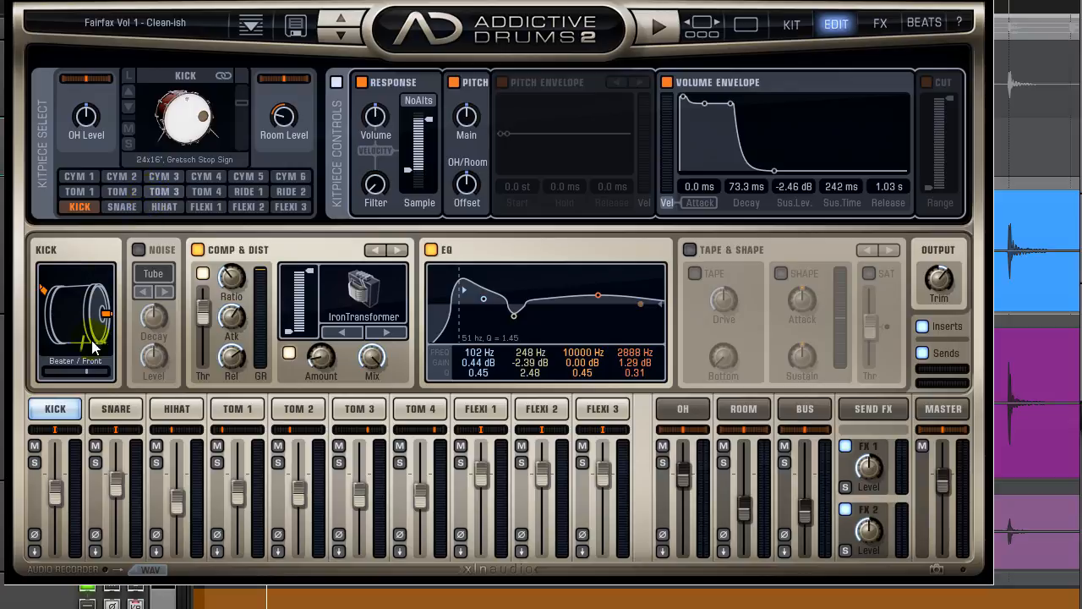
left_click_drag(40, 378, 4, 395)
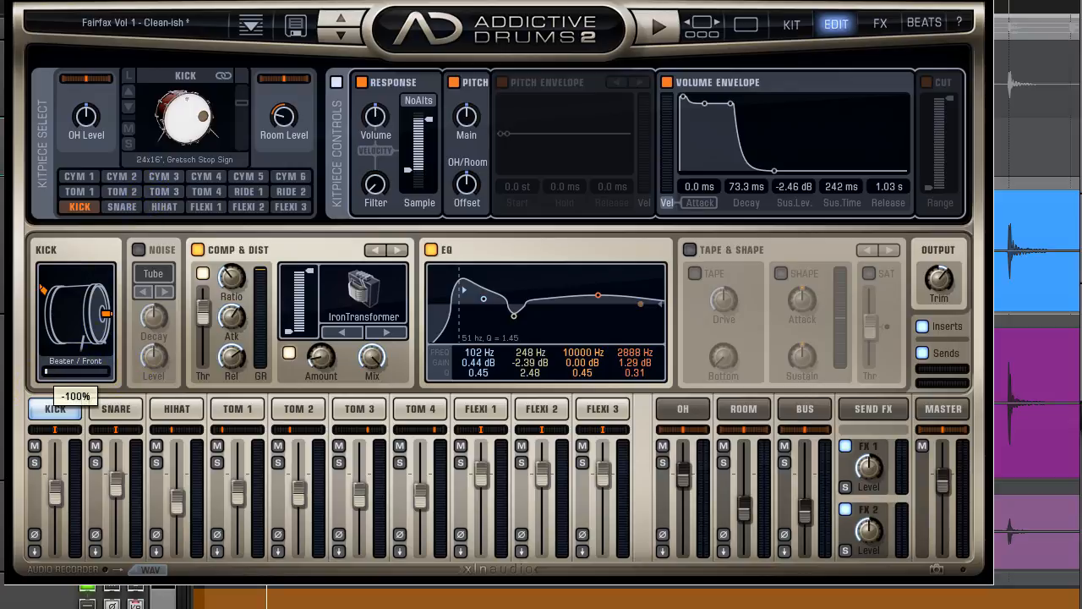
Compare the three Flexi channels again, ending on Flexi 3.
left_click(545, 410)
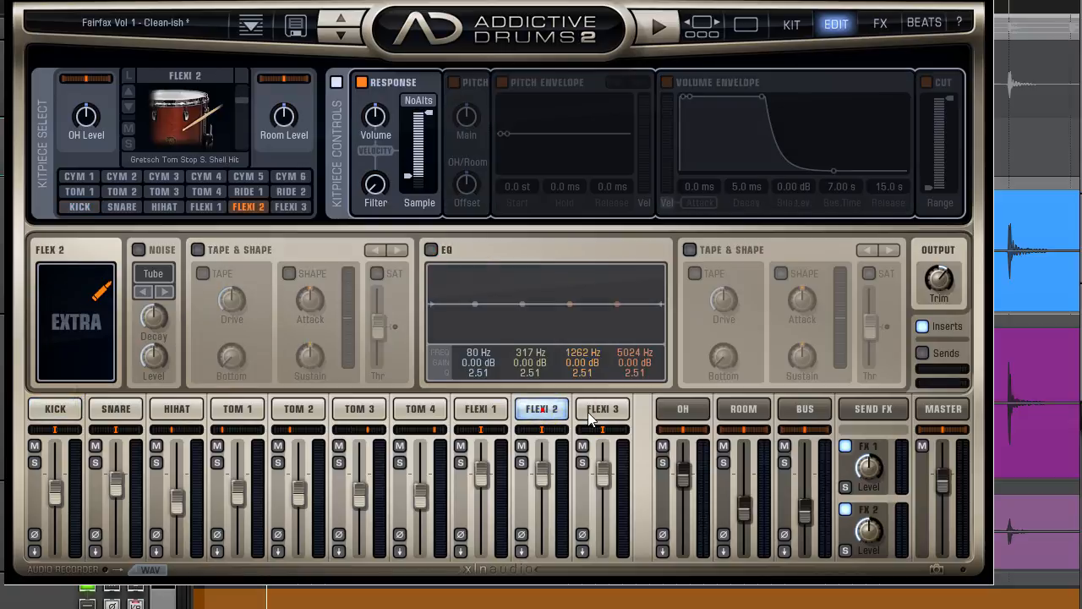
left_click(591, 413)
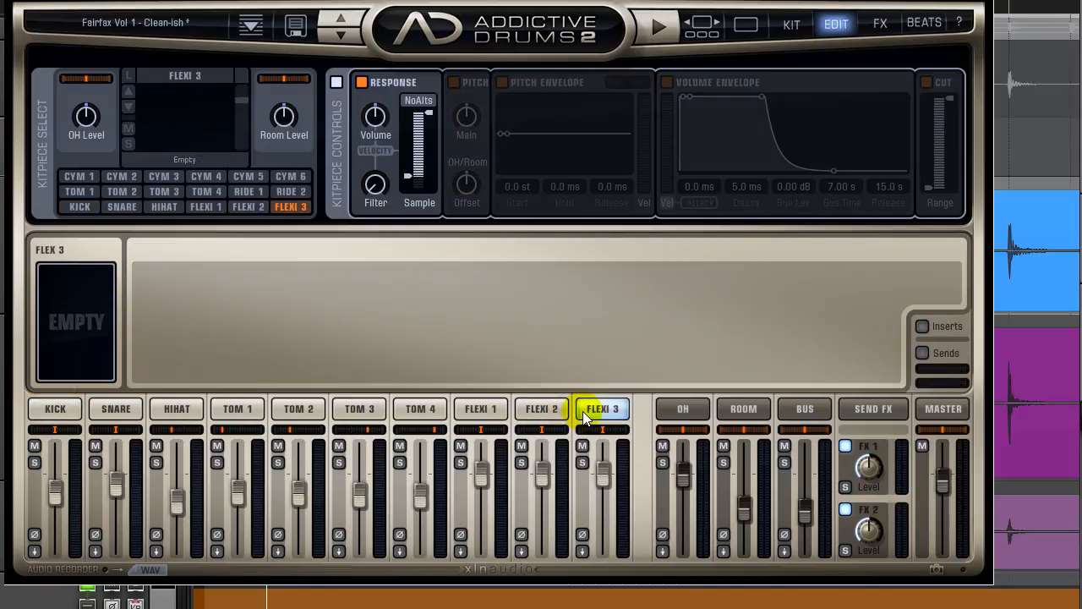
left_click(542, 410)
left_click(481, 409)
left_click(541, 411)
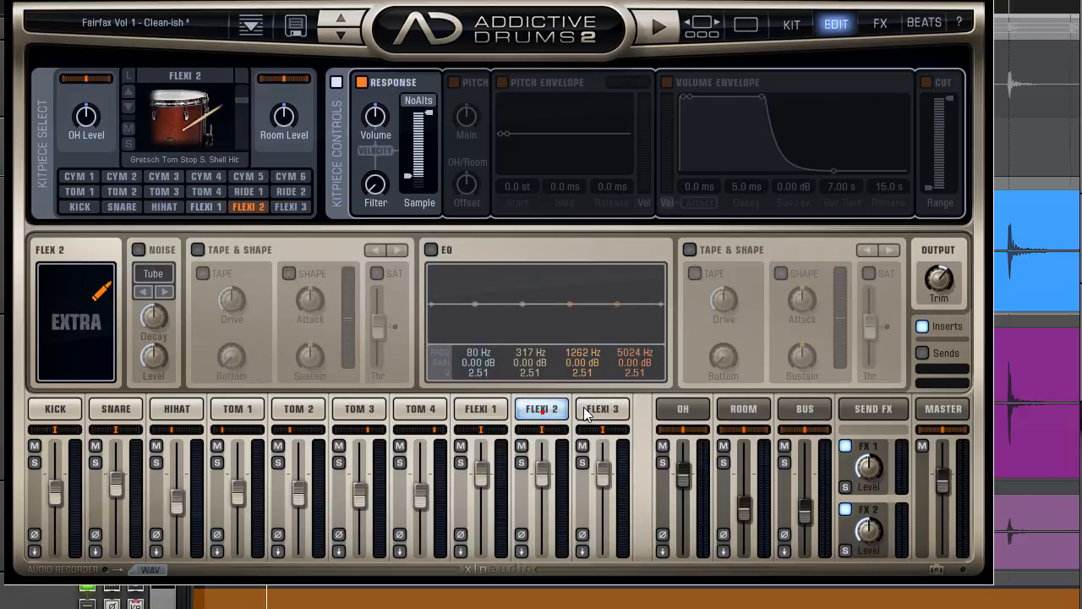
left_click(590, 413)
left_click(560, 414)
left_click(596, 412)
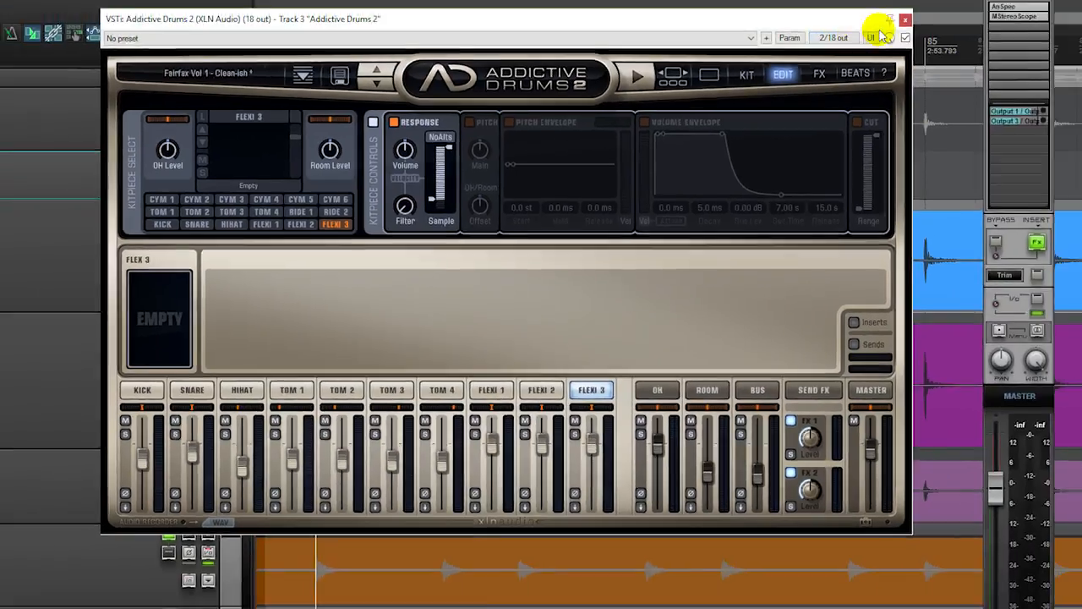
Close the Addictive Drums 2 window and undo the insertion of its virtual instrument track.
left_click(901, 27)
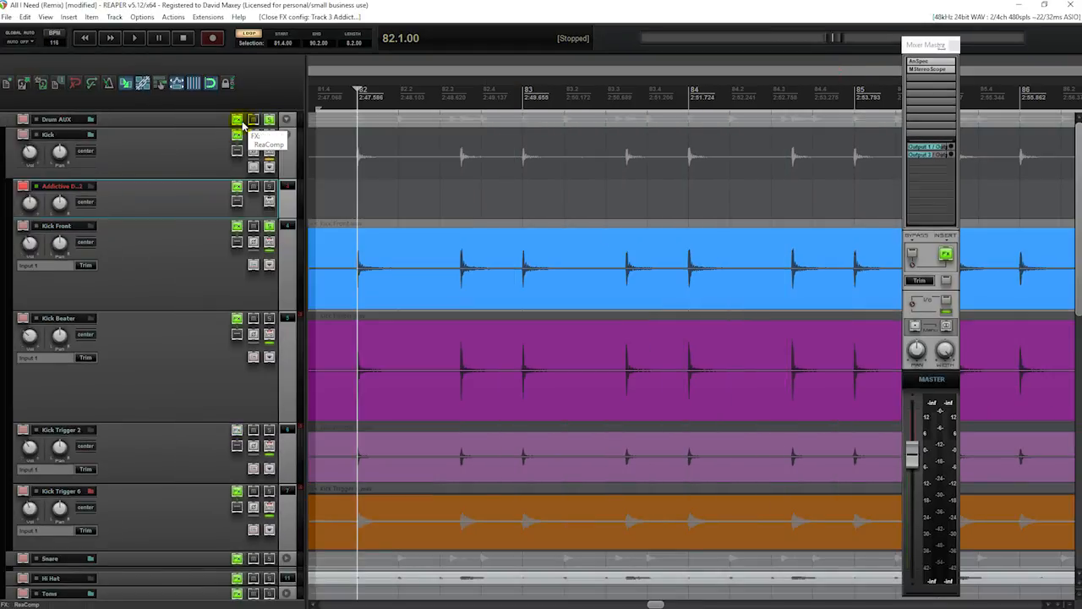
left_click(24, 16)
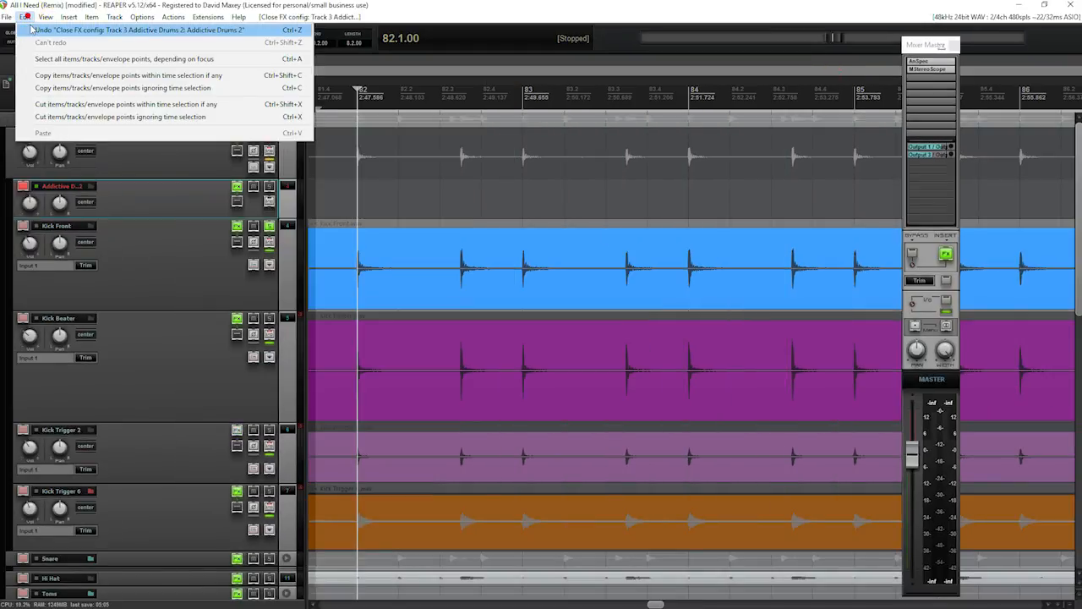
left_click(50, 29)
left_click(25, 16)
left_click(51, 43)
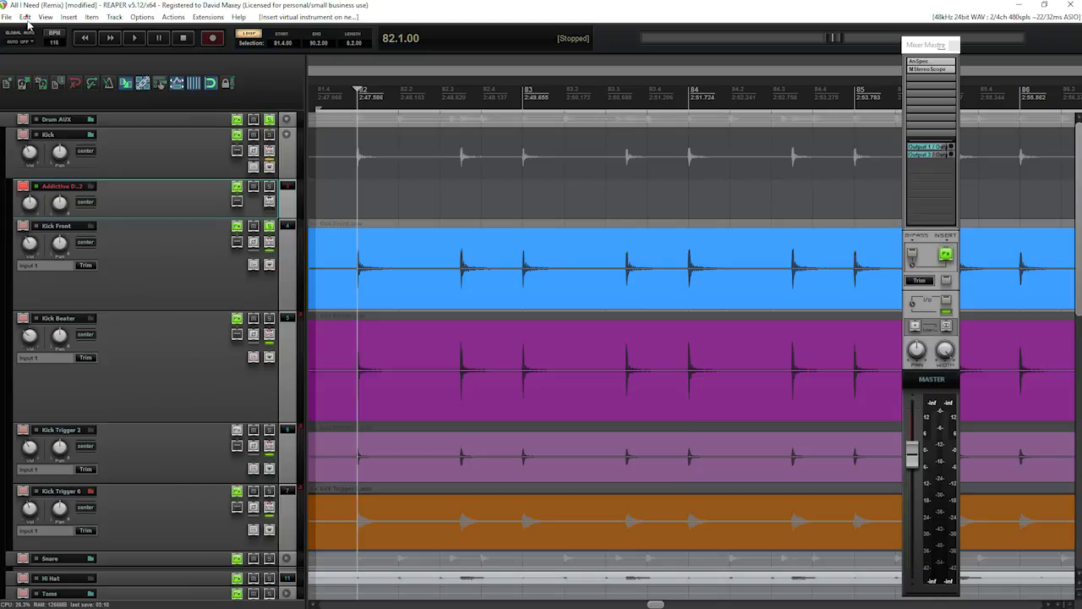
left_click(26, 17)
left_click(146, 154)
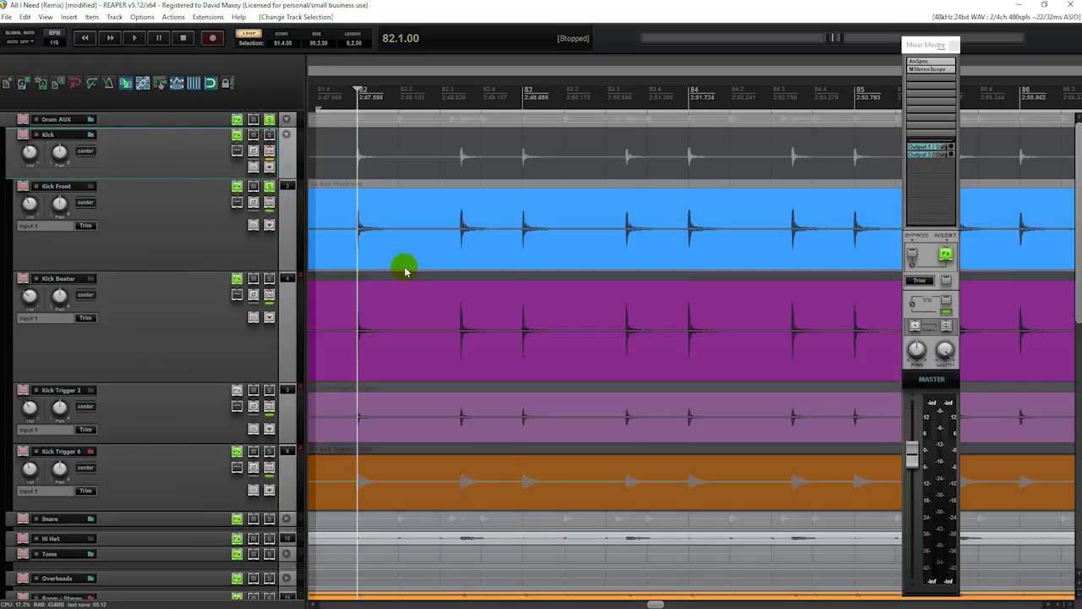
scroll(1079, 265, "down", 1)
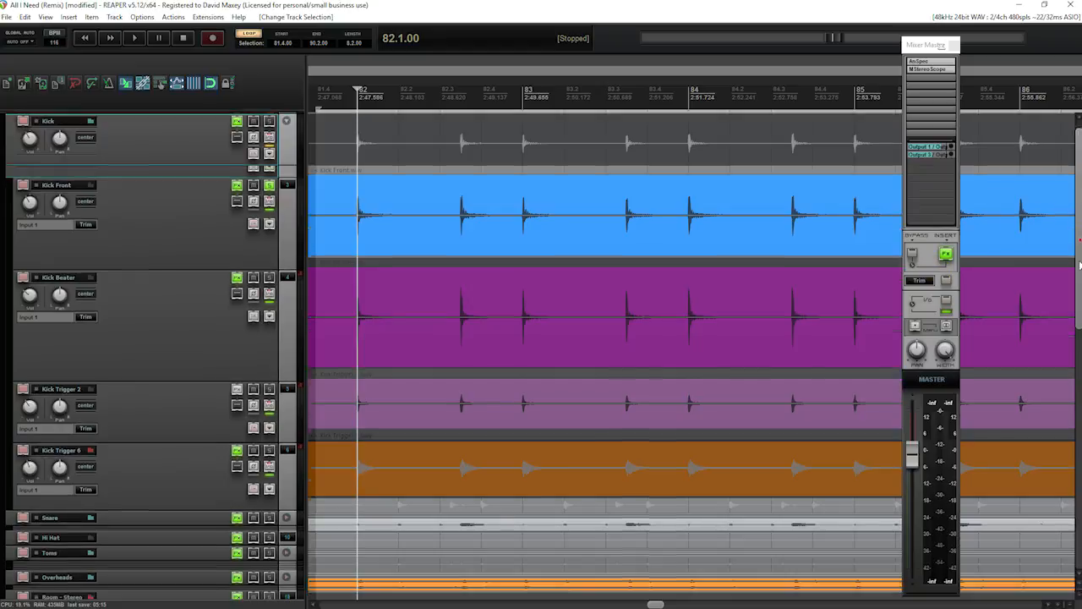
scroll(1080, 264, "down", 8)
scroll(1070, 350, "up", 9)
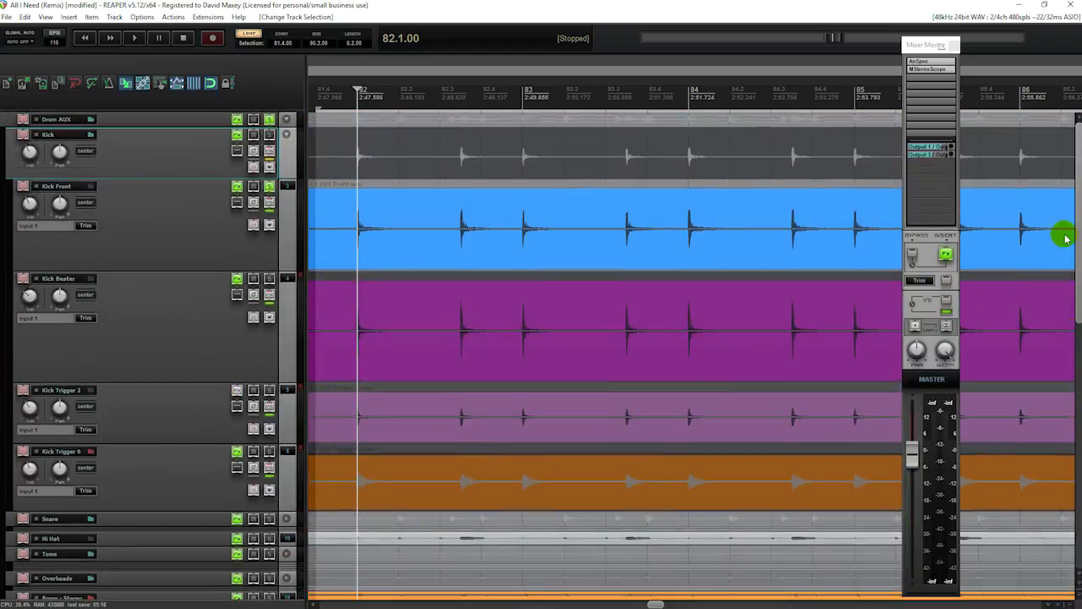
scroll(1065, 246, "down", 3)
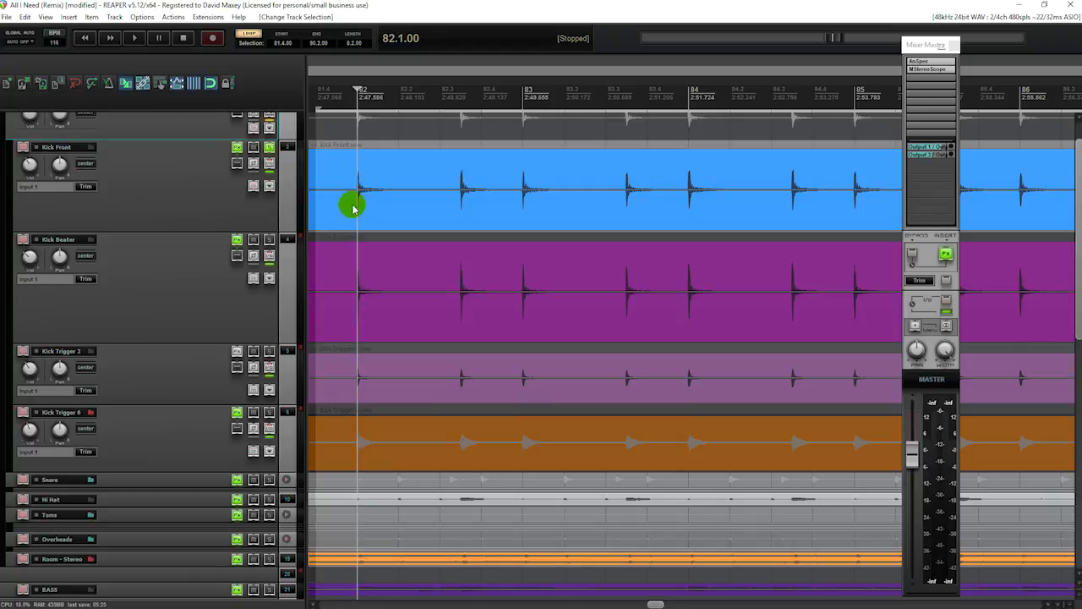
Unsolo Drum AUX and play from bar 82, unsoloing Kick Front during playback to hear it with the other tracks.
left_click(135, 40)
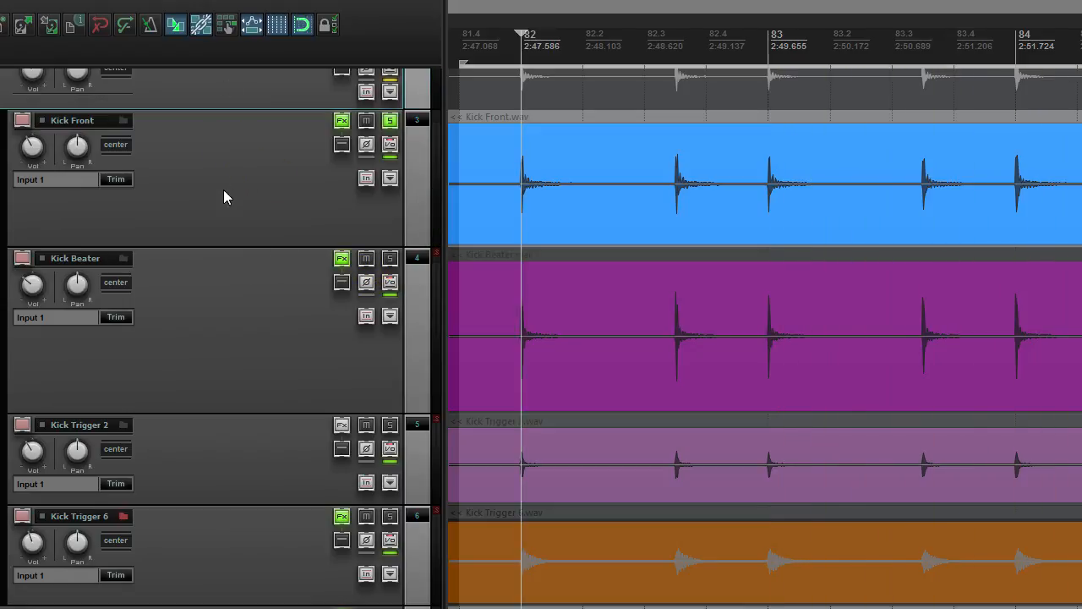
scroll(282, 253, "up", 2)
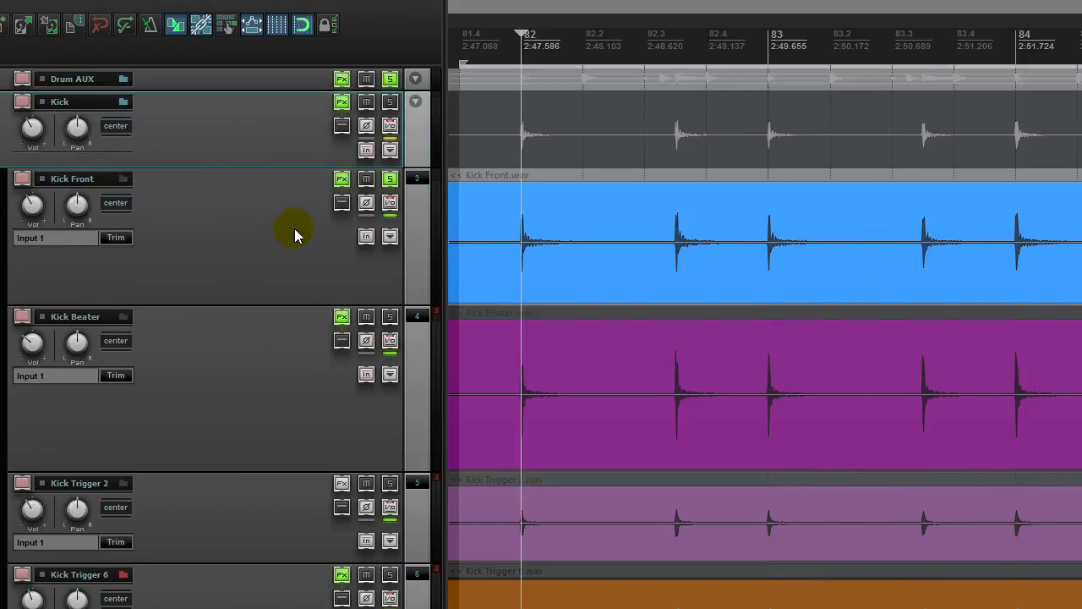
left_click(390, 78)
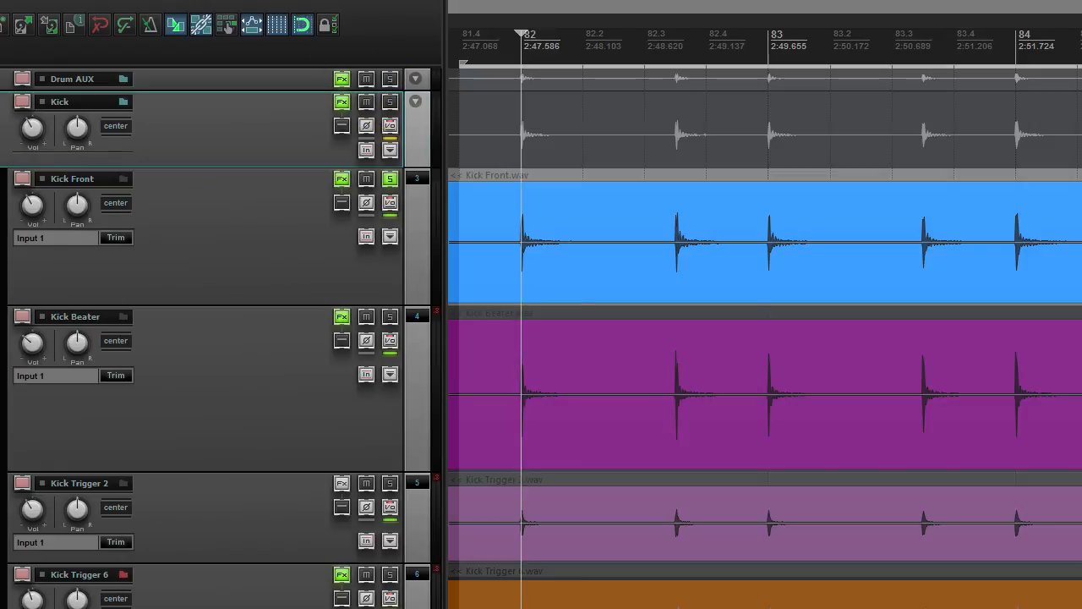
key("space")
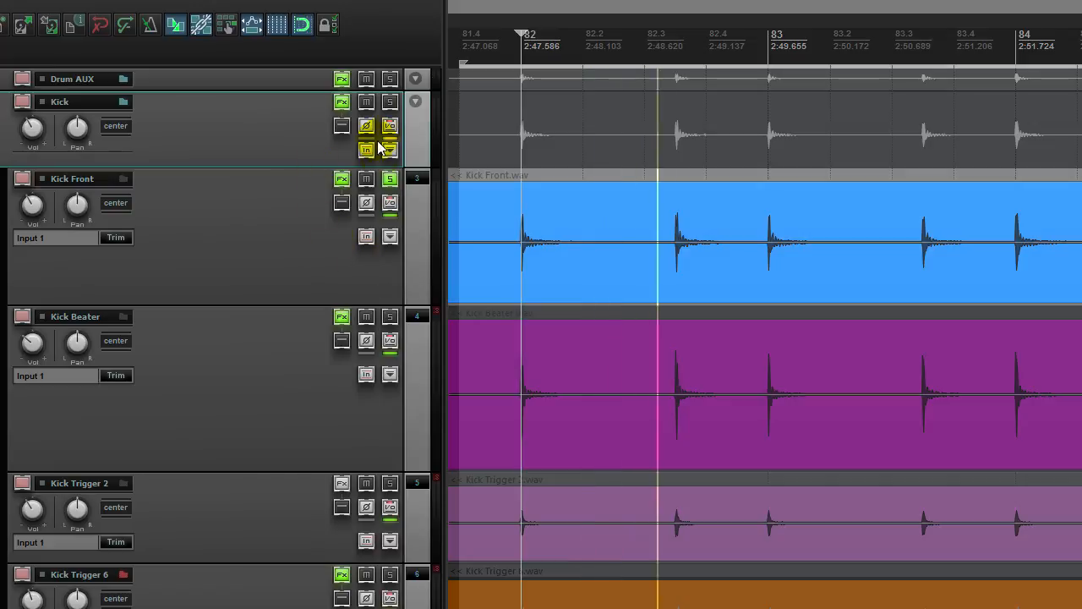
left_click(391, 180)
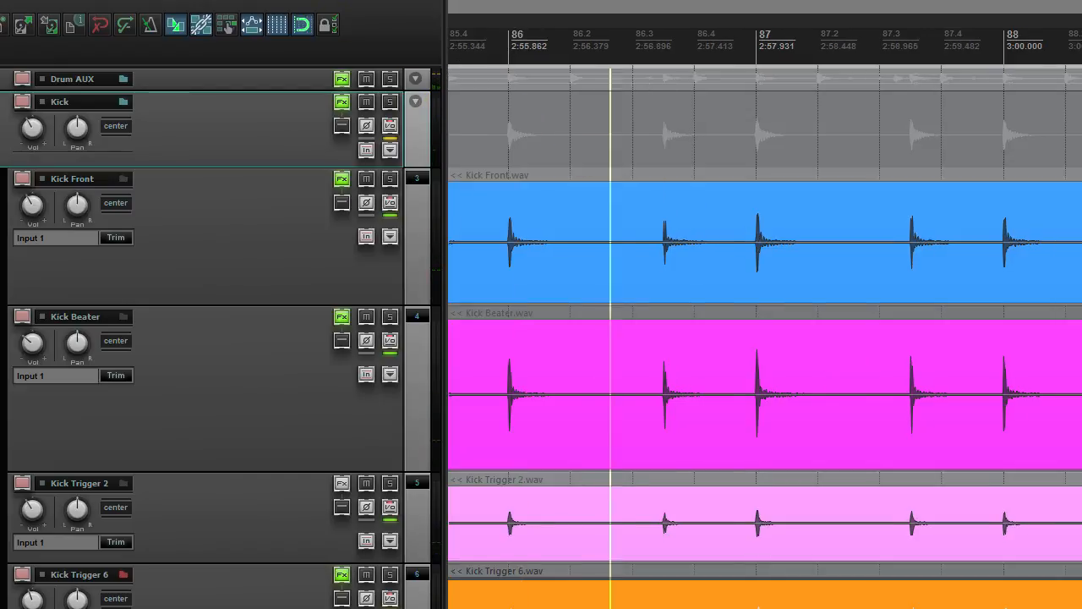
key("space")
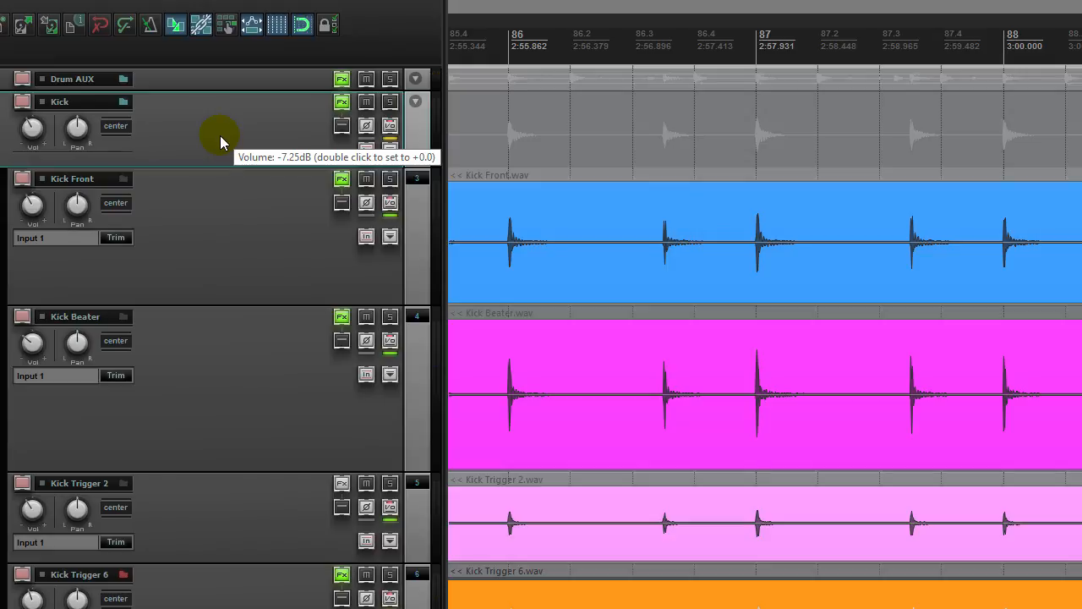
Select the Kick Front track and solo it.
left_click(218, 209)
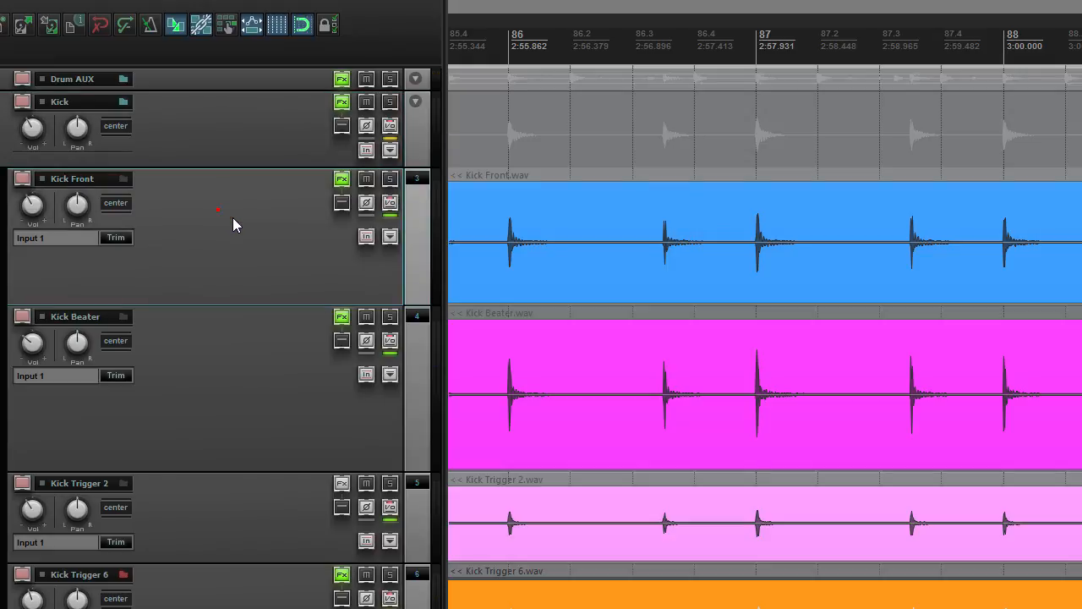
left_click(389, 178)
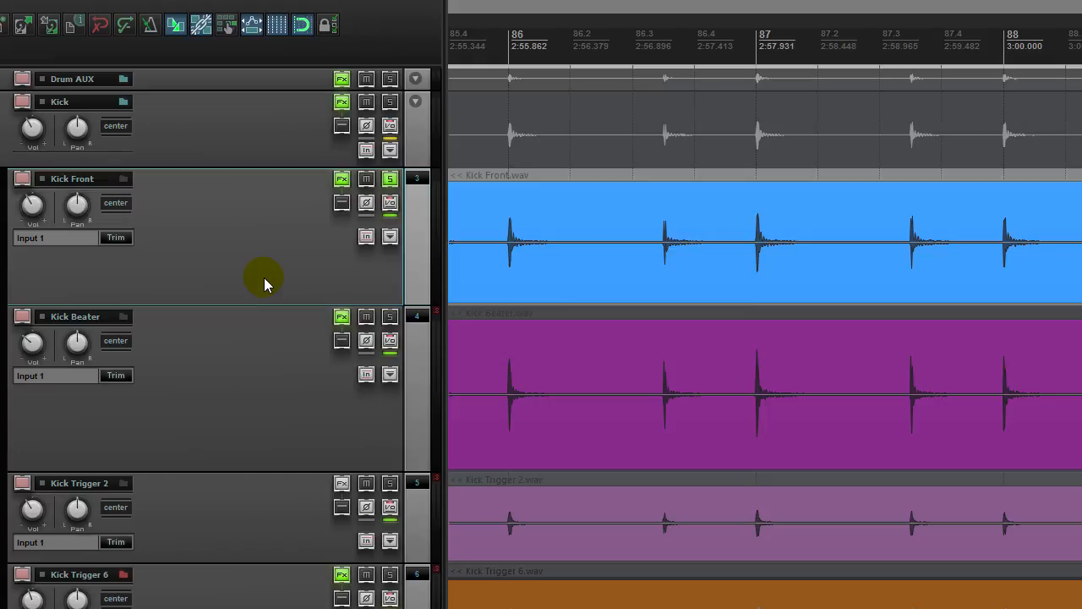
left_click(366, 236)
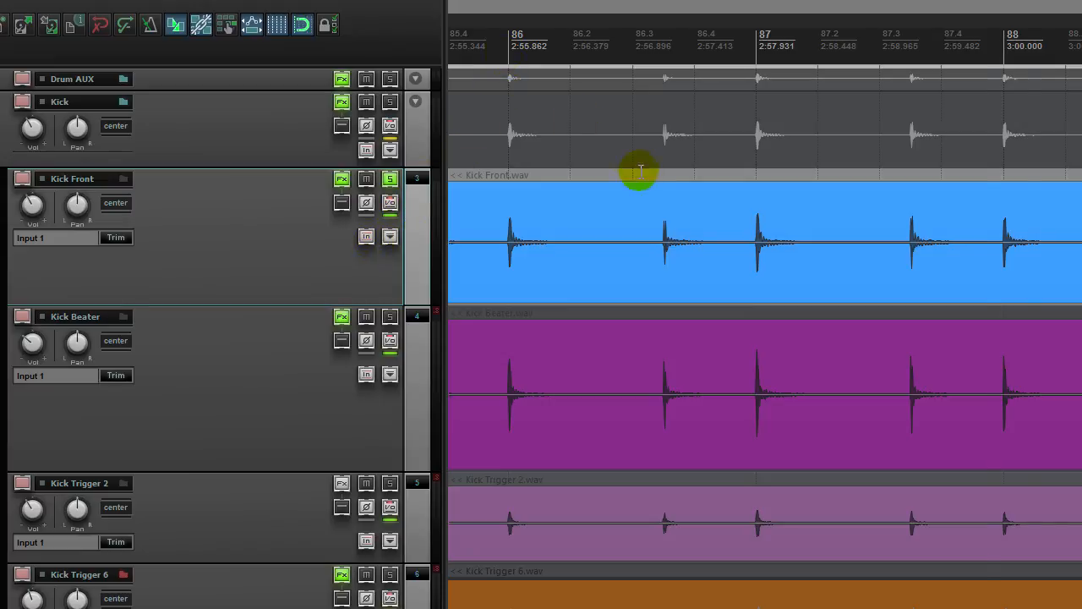
scroll(635, 169, "down", 3)
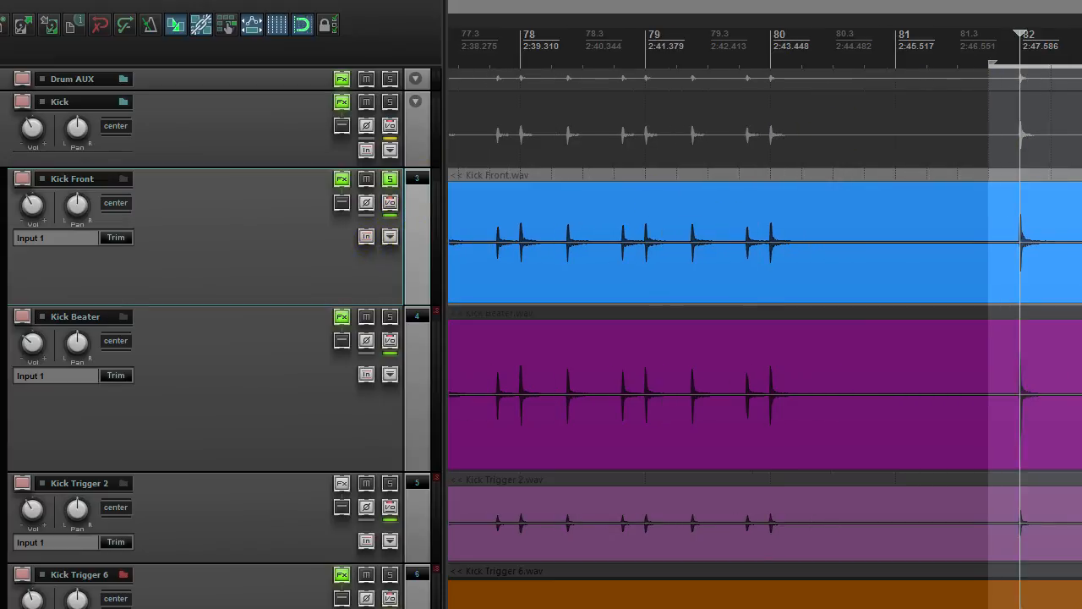
scroll(761, 322, "right", 5)
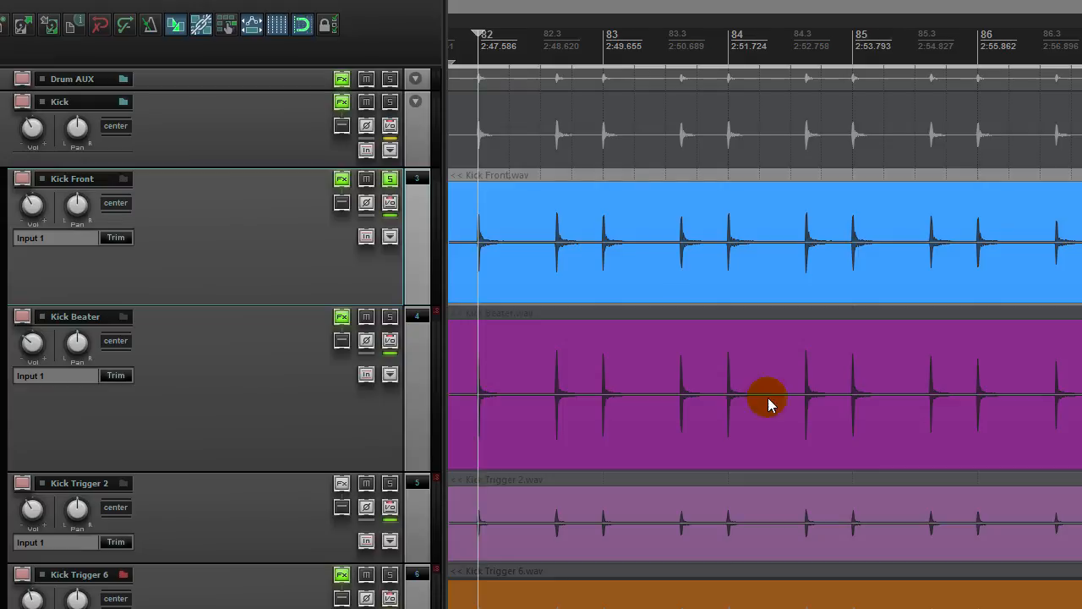
Play the soloed Kick Front track from bar 82 to hear it alone, and stop playback.
scroll(769, 398, "left", 5)
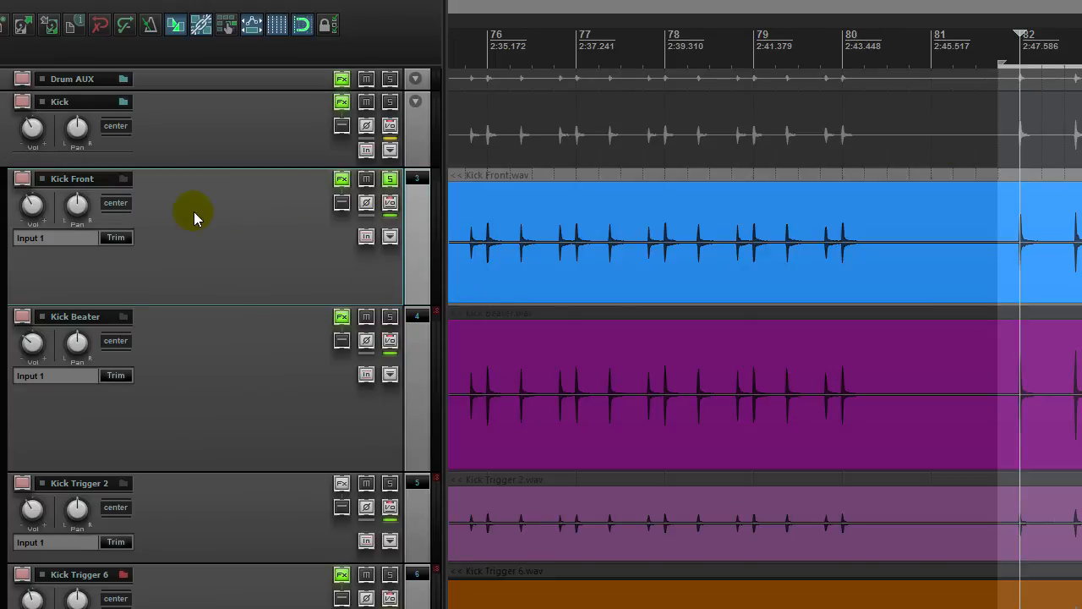
key("space")
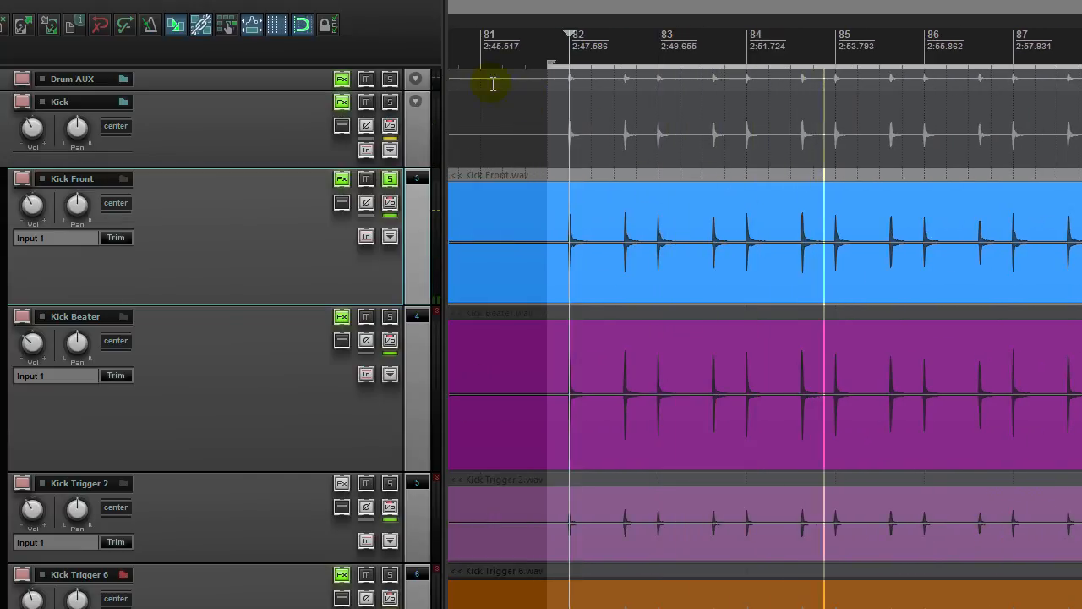
key("space")
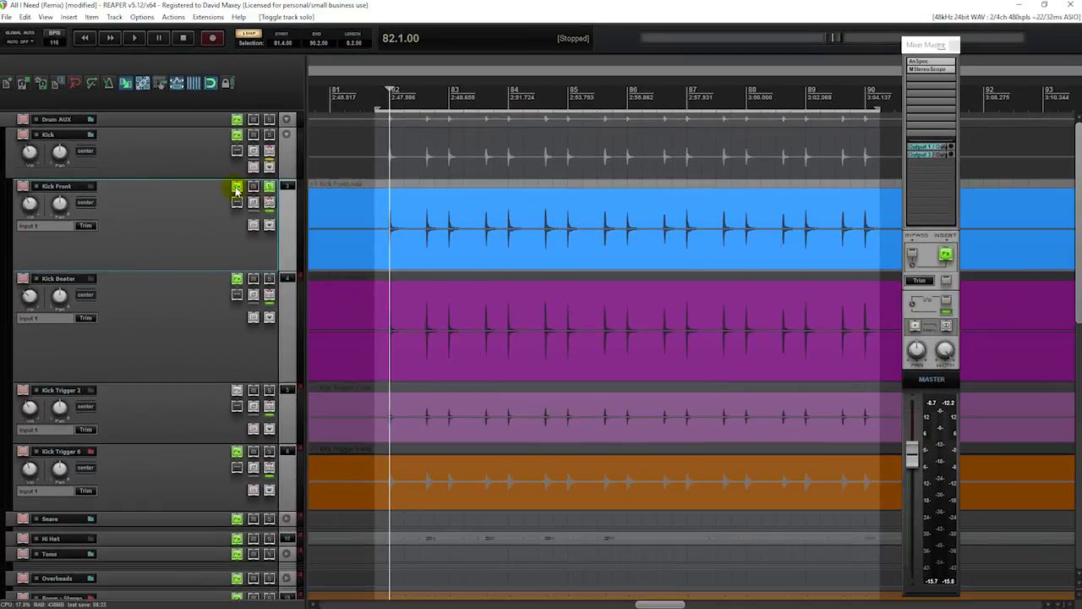
Open ReaEQ on Kick Front and toggle its bypass during playback to compare the sound with and without EQ, leaving it bypassed.
right_click(324, 179)
left_click(259, 241)
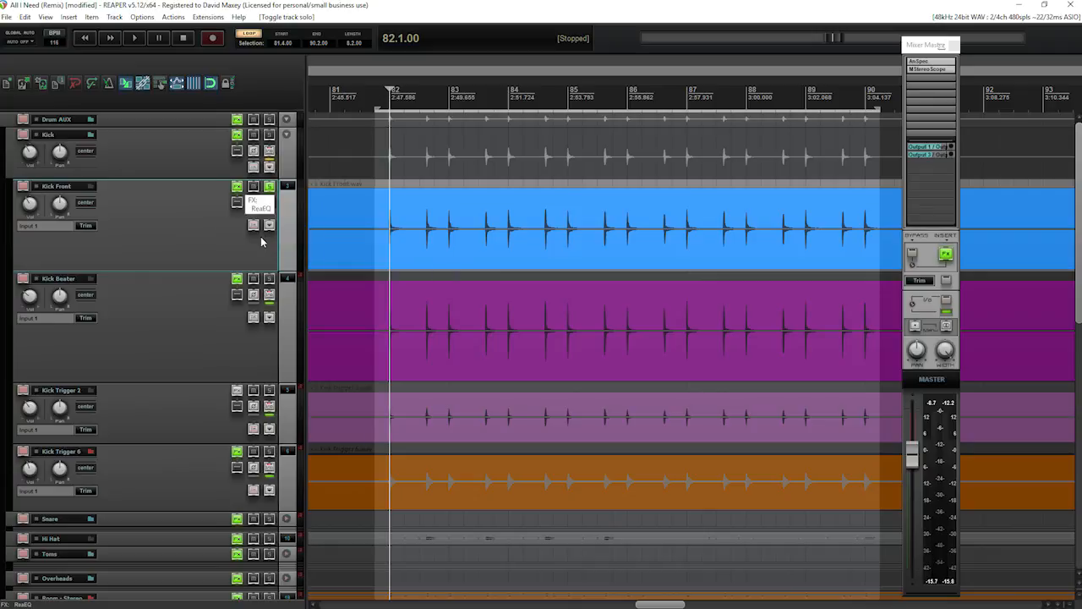
left_click_drag(673, 248, 669, 191)
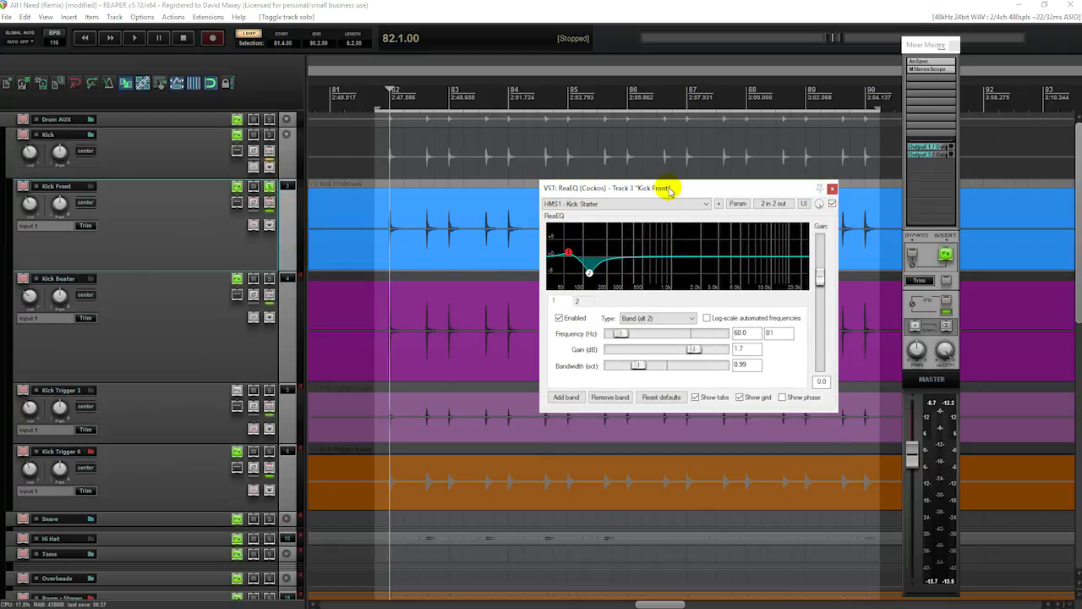
left_click(832, 203)
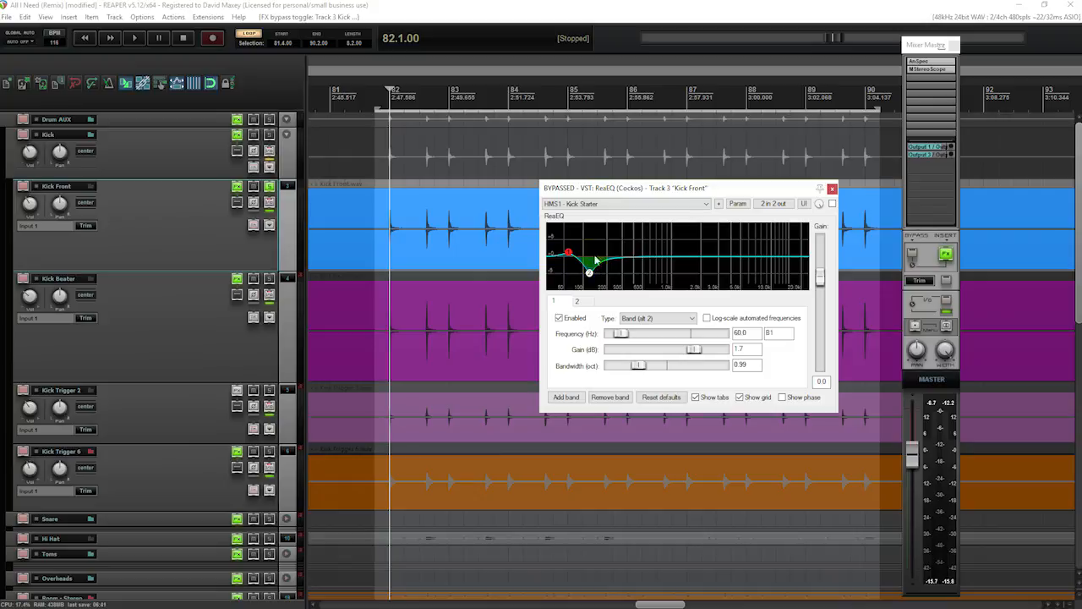
left_click_drag(612, 191, 603, 179)
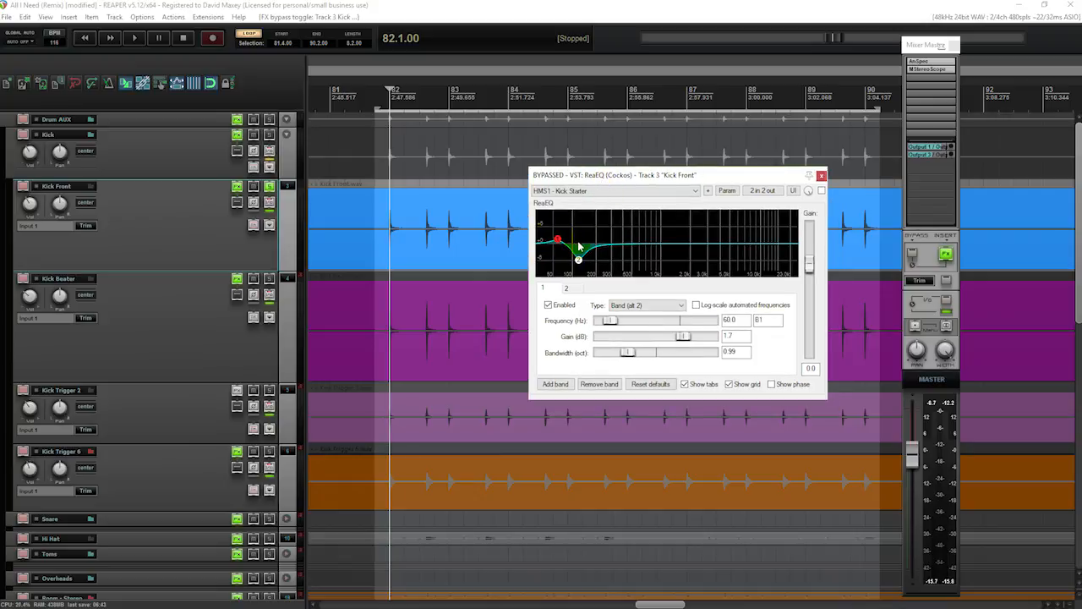
mouse_move(579, 263)
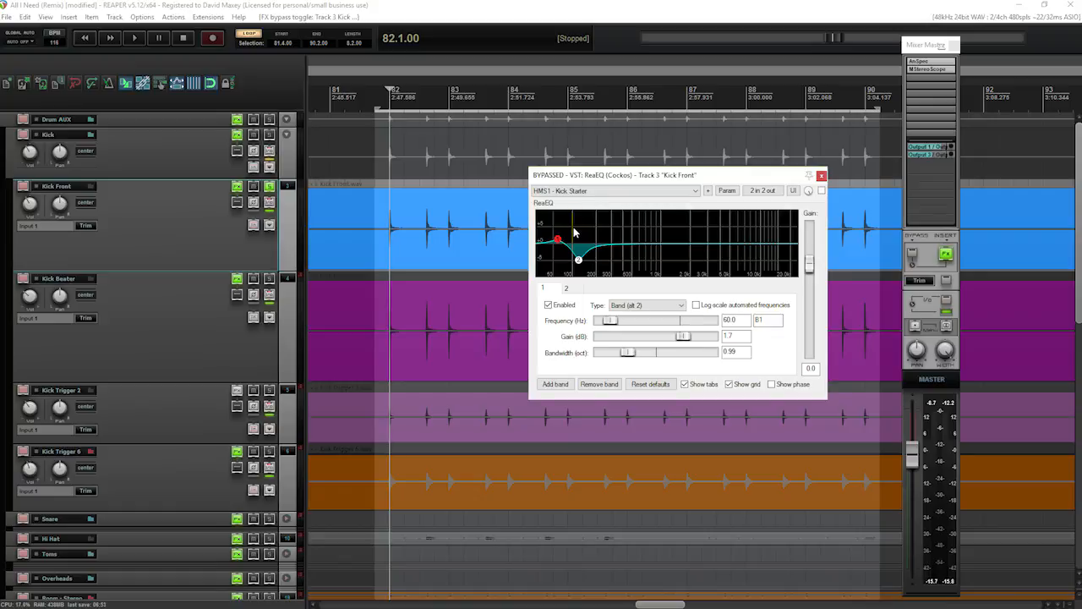
left_click_drag(691, 178, 681, 172)
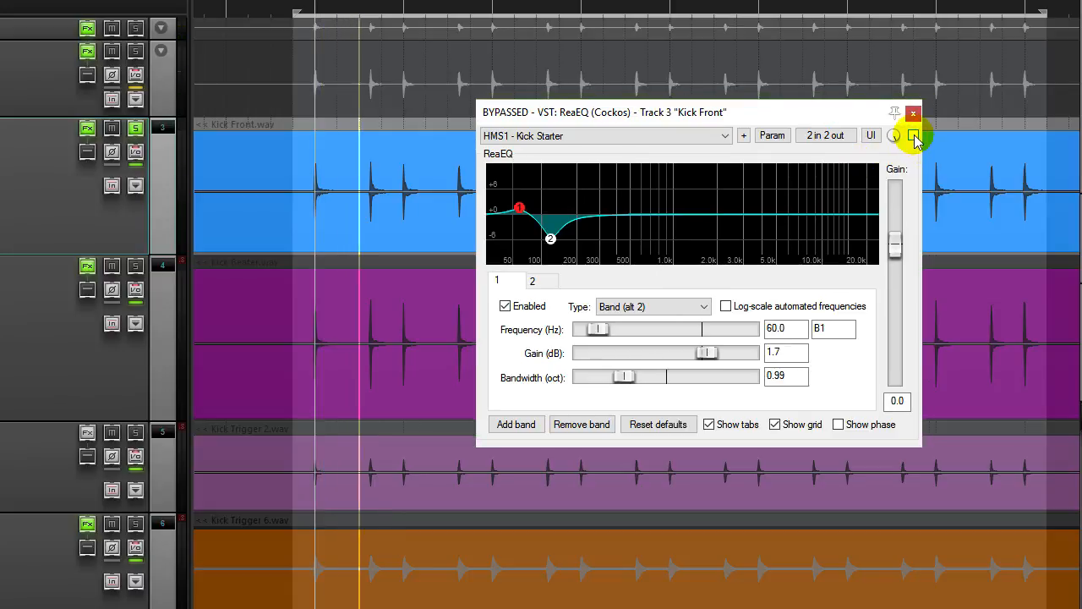
left_click(913, 136)
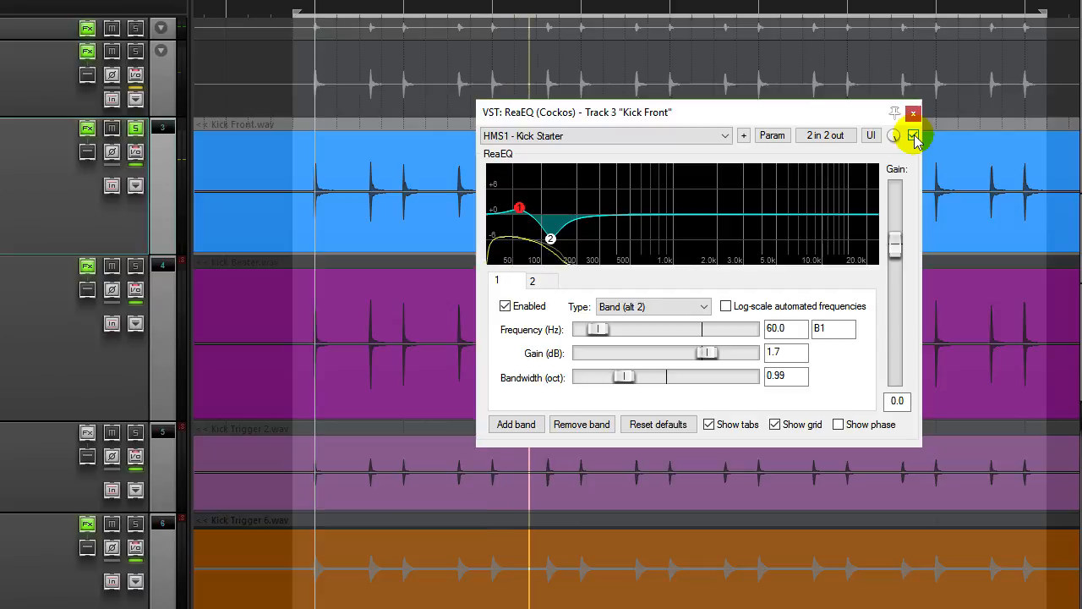
left_click(913, 135)
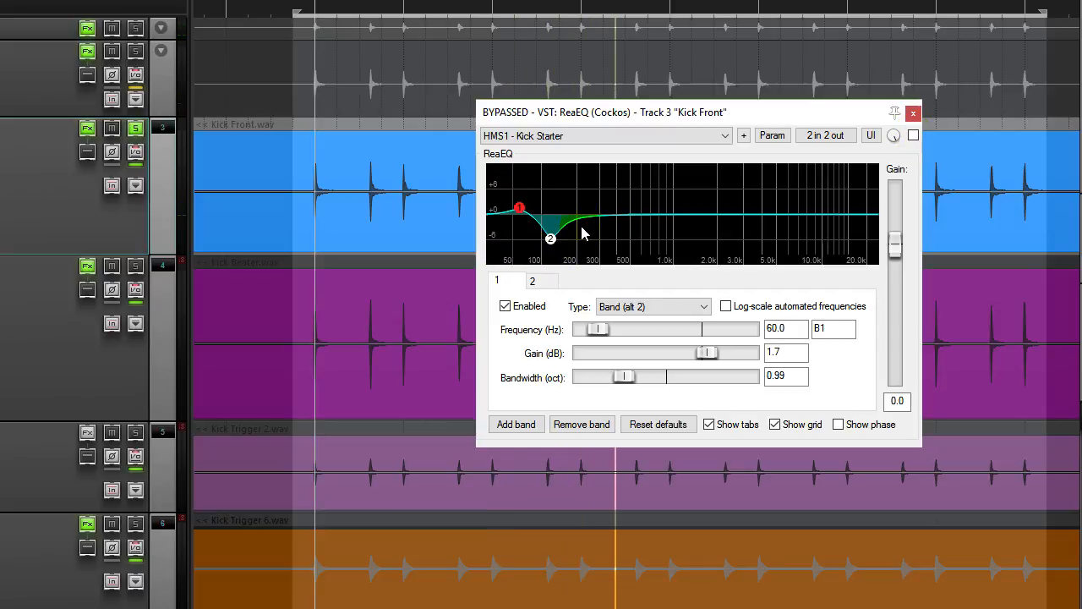
key("space")
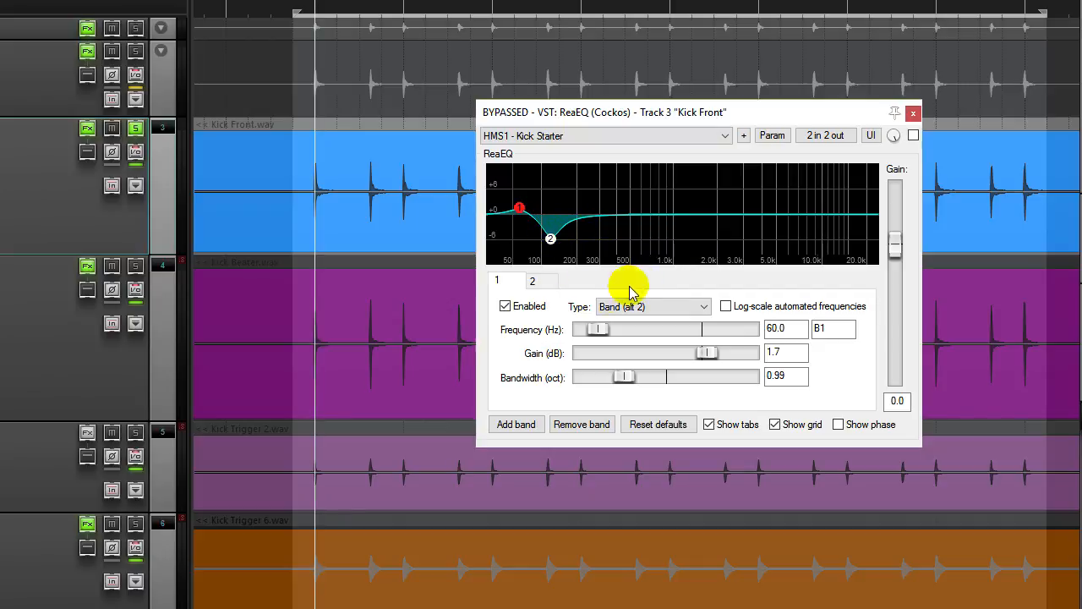
Review the frequency and gain settings of both ReaEQ bands on the Kick Front track.
left_click(532, 281)
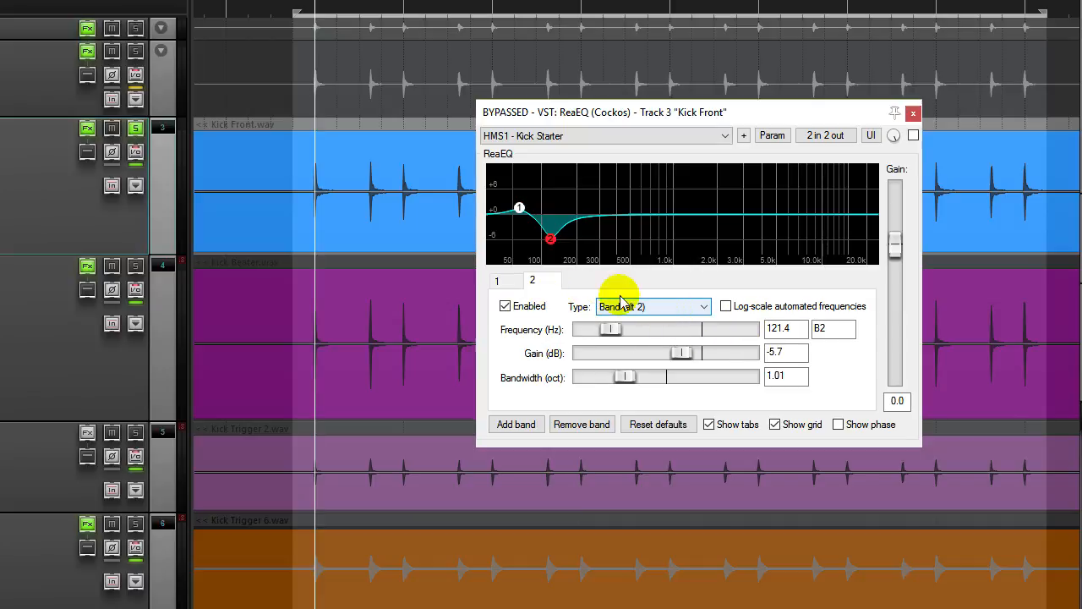
left_click(504, 283)
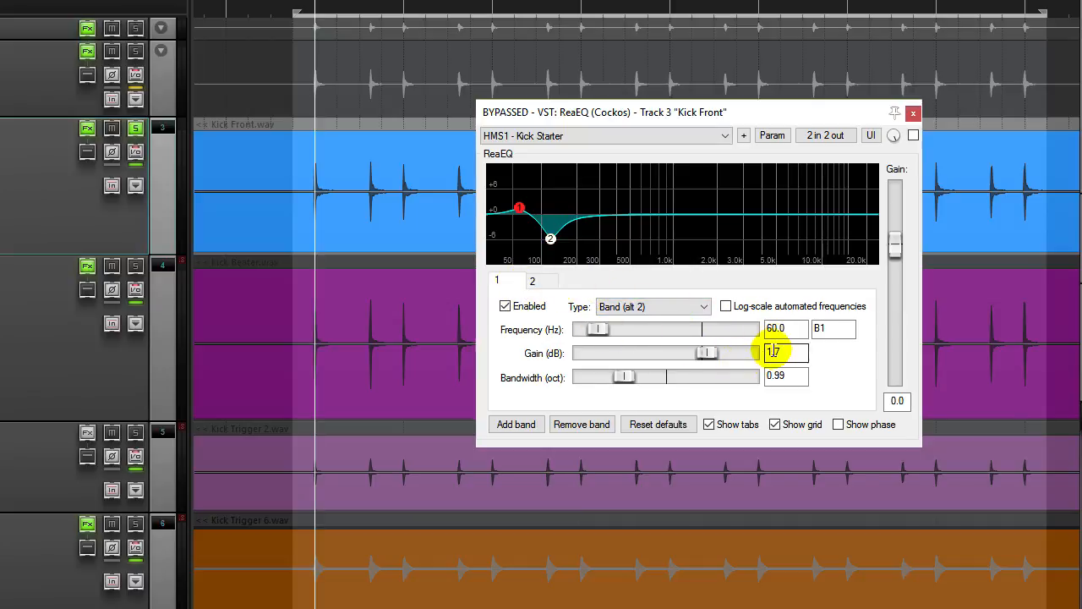
double_click(793, 332)
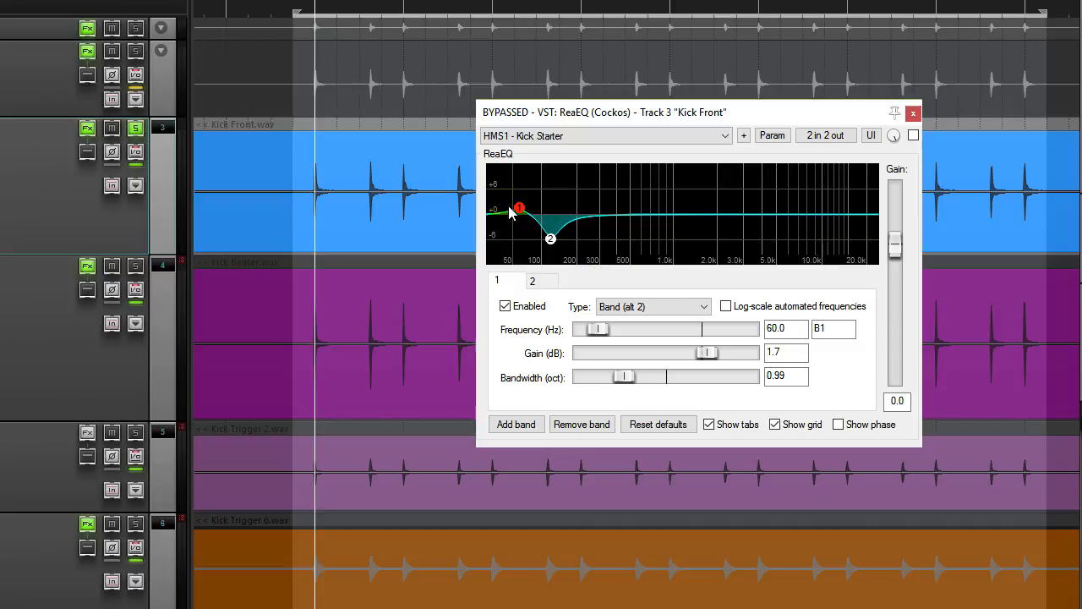
mouse_move(519, 218)
left_click_drag(587, 115, 585, 94)
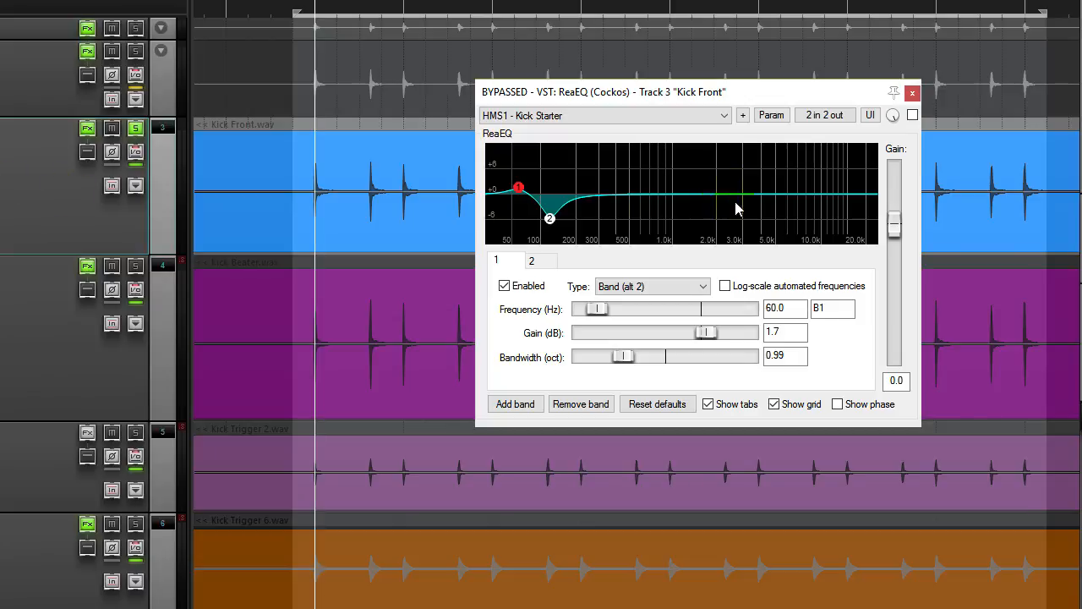
left_click_drag(710, 97, 694, 112)
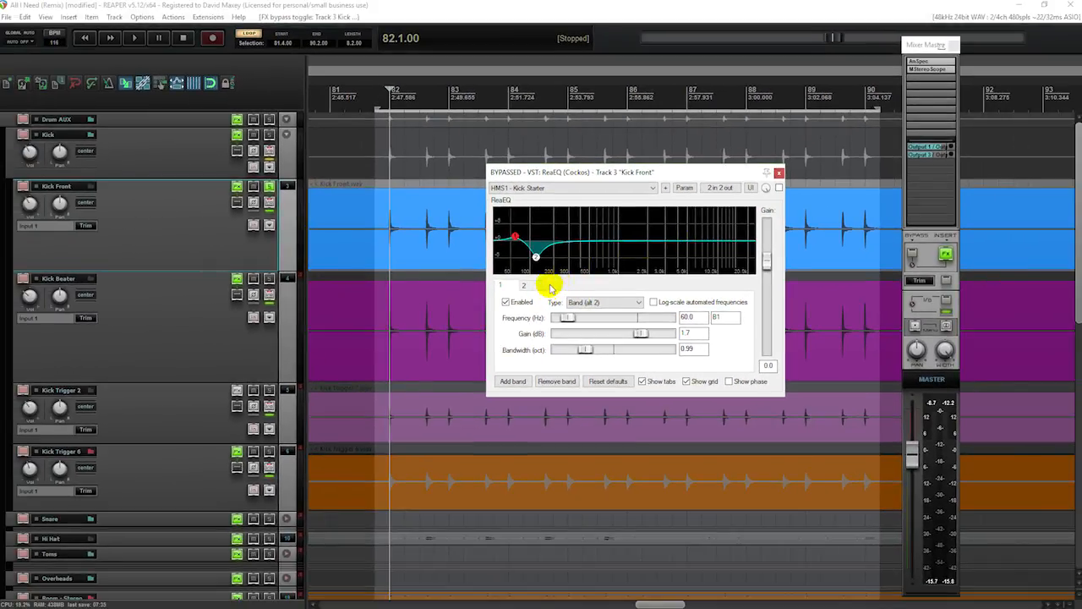
left_click_drag(595, 176, 600, 172)
Select the Kick Beater track, re-enable ReaEQ on Kick Front and close its window.
left_click(130, 408)
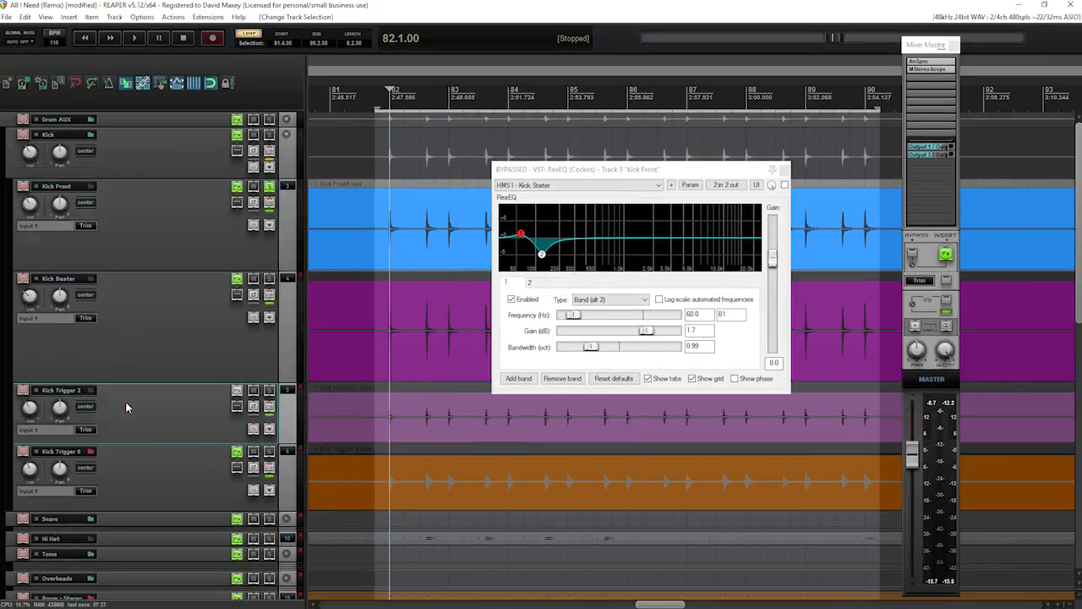
left_click(164, 353)
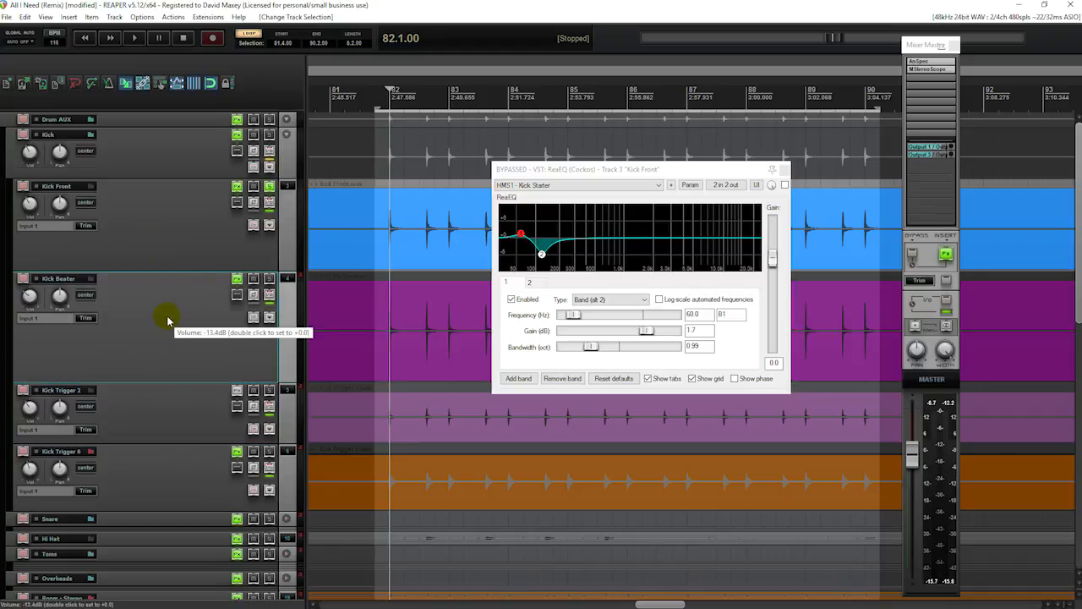
left_click_drag(565, 173, 551, 163)
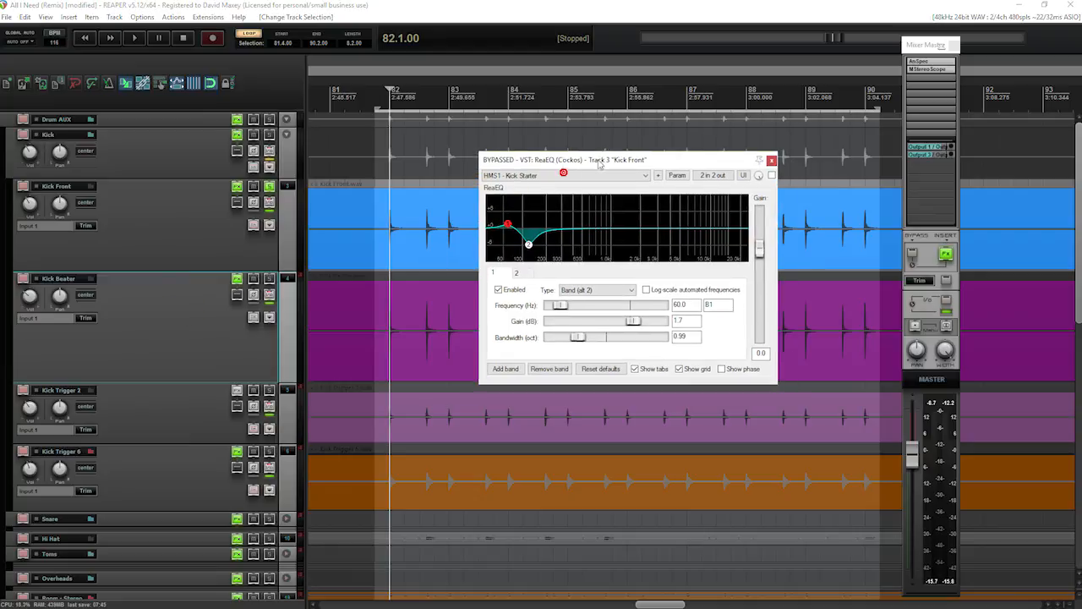
left_click(770, 173)
left_click_drag(712, 163, 719, 170)
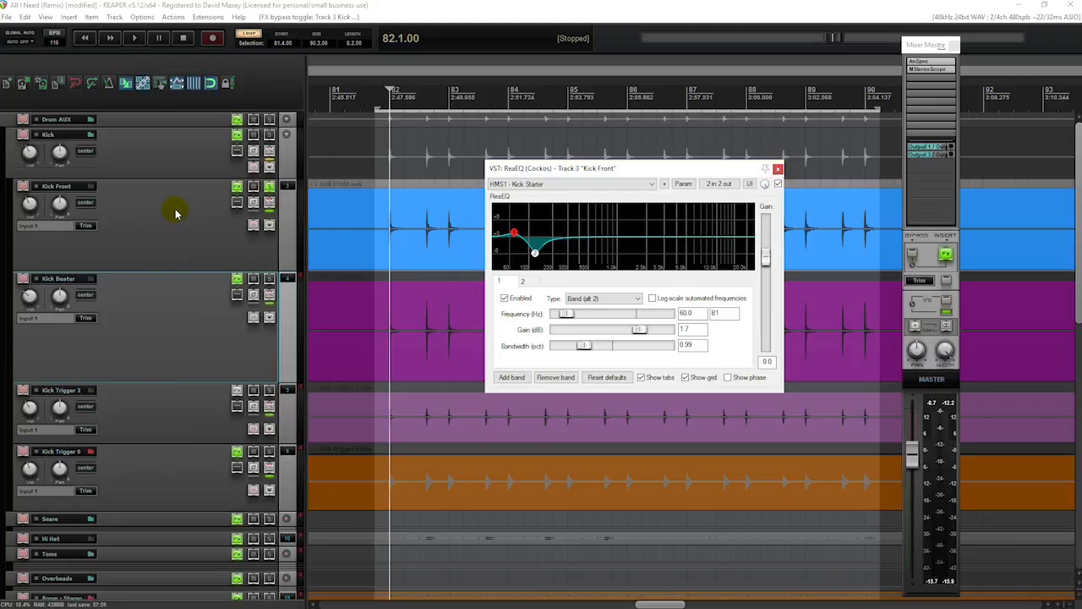
left_click(777, 168)
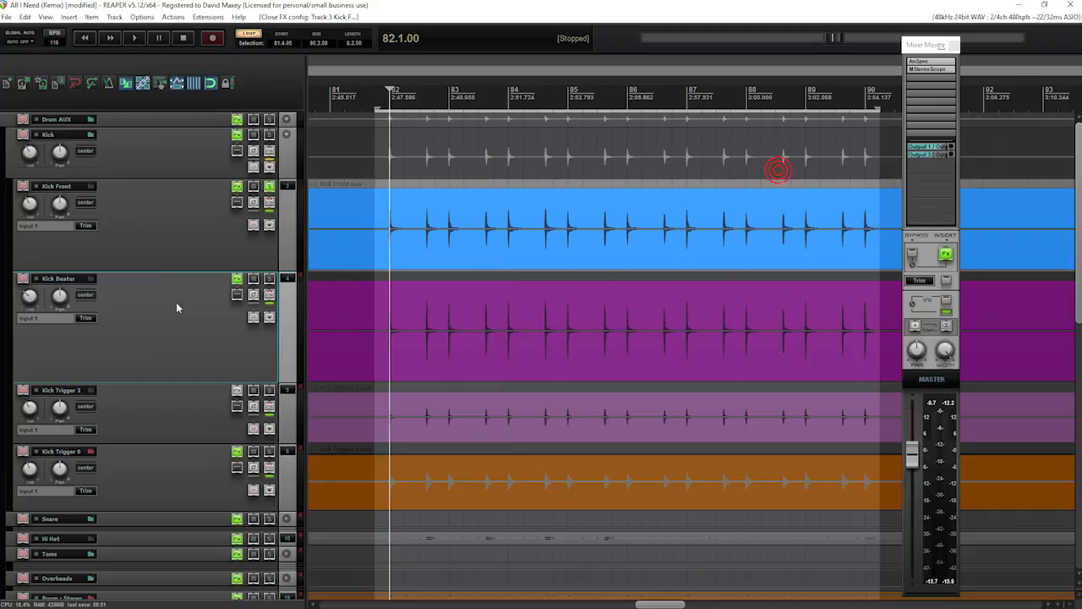
Unsolo Kick Front, solo Kick Beater and play it from bar 82.
left_click(267, 187)
left_click(269, 279)
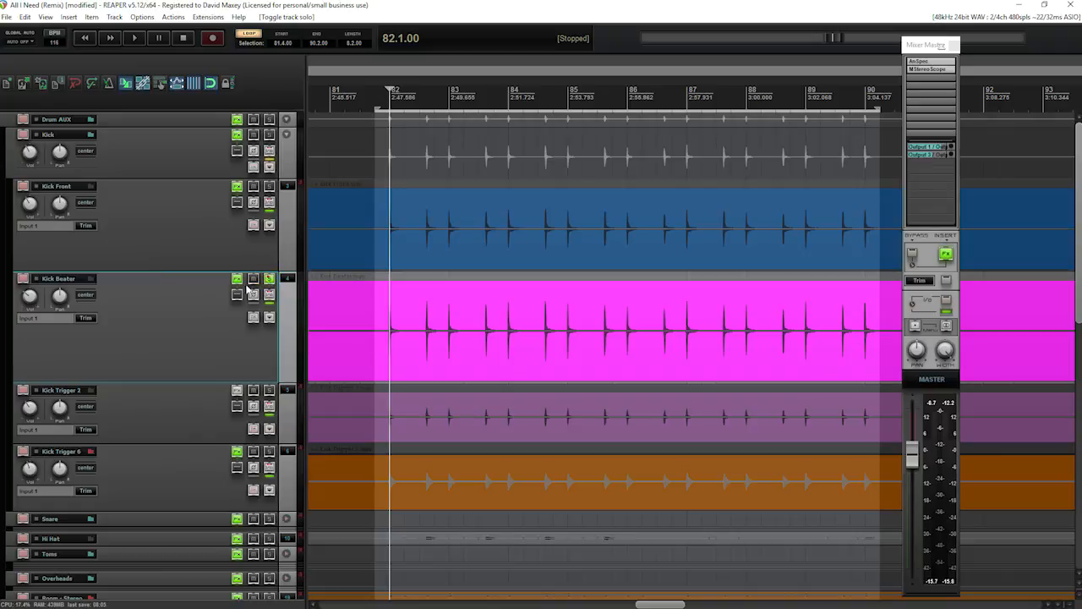
left_click(409, 348)
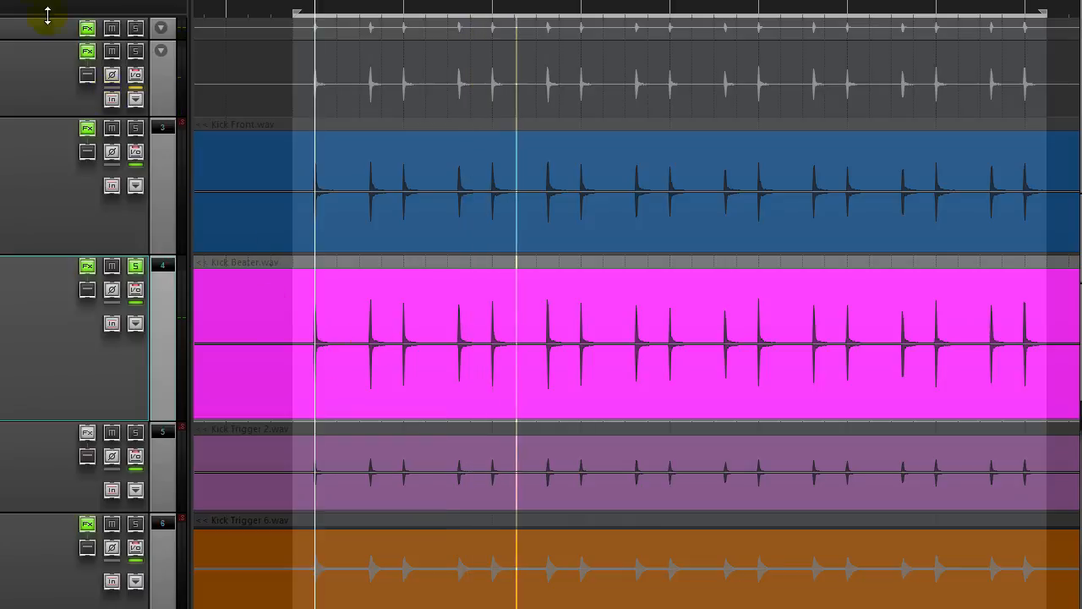
key("space")
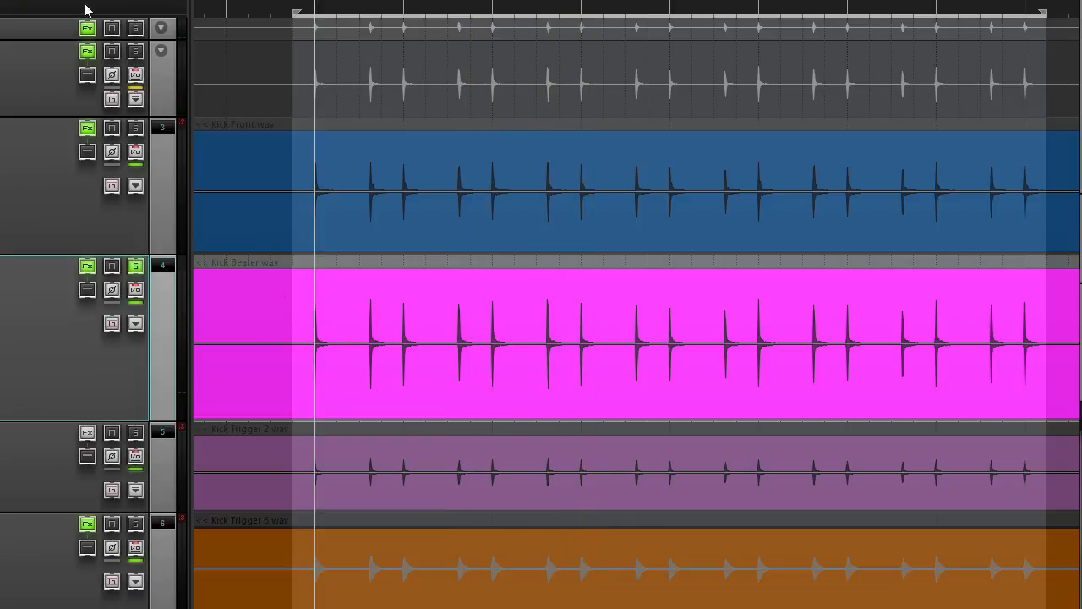
Open ReaEQ on Kick Beater to inspect band 2's settings, and close the window.
right_click(87, 265)
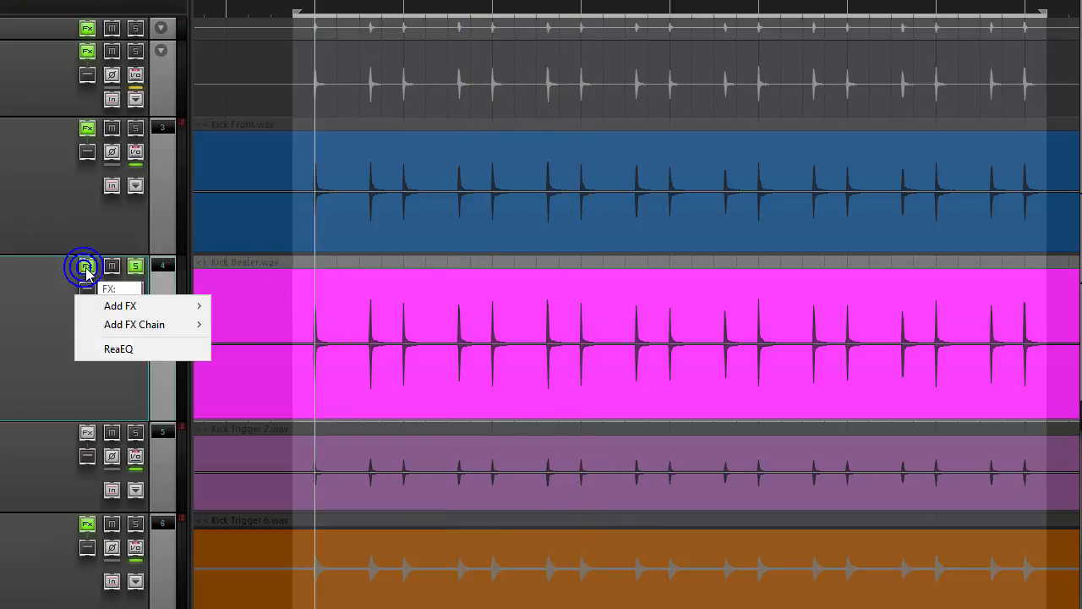
left_click(117, 350)
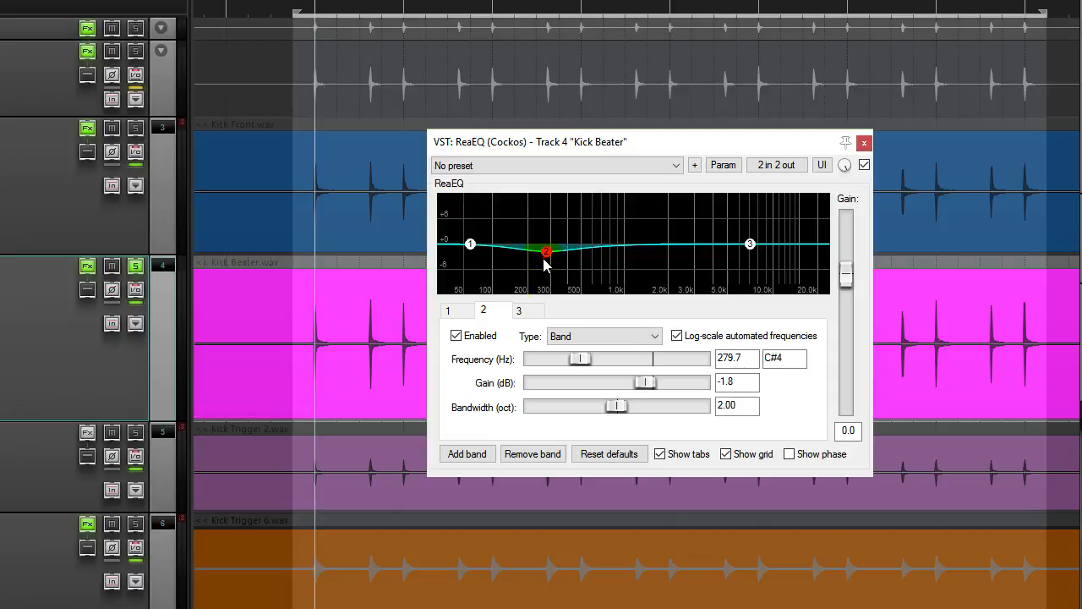
left_click(741, 360)
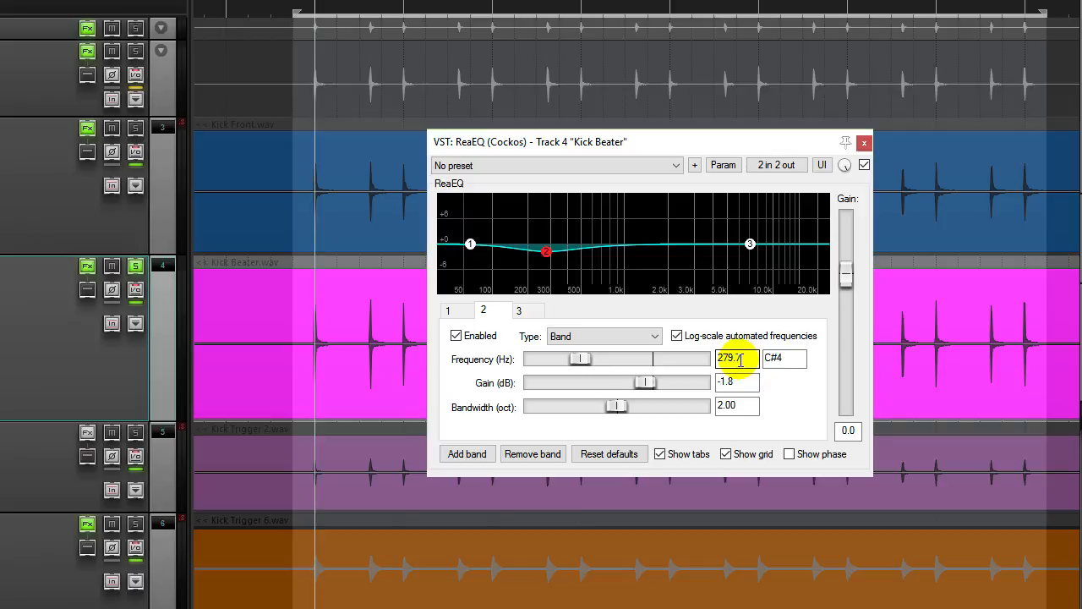
left_click(864, 143)
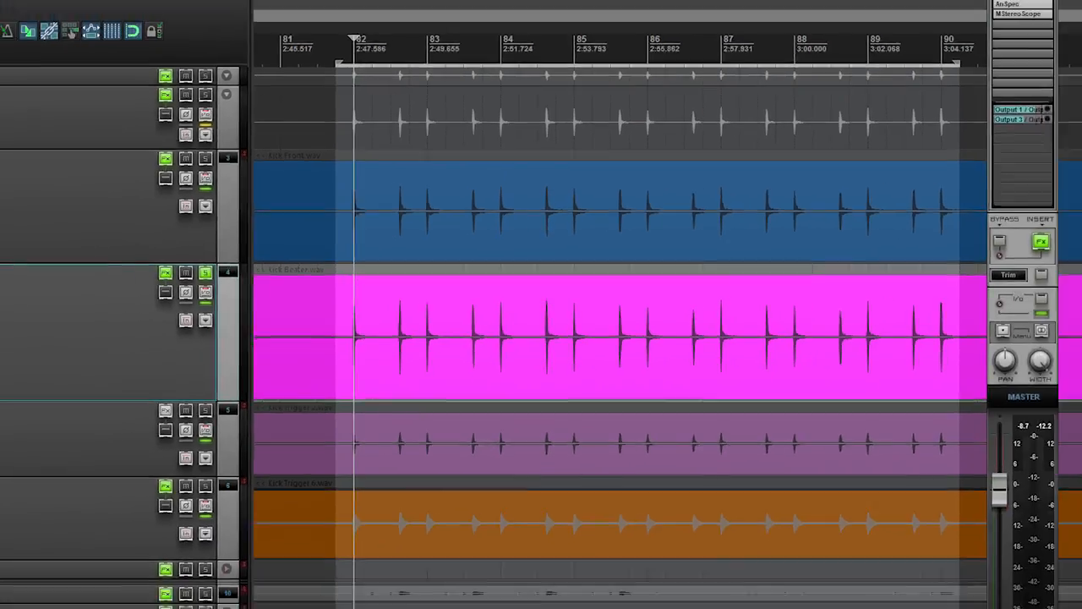
Solo Kick Front together with Kick Beater, and raise Kick Beater's volume during playback to blend the two.
left_click(62, 204)
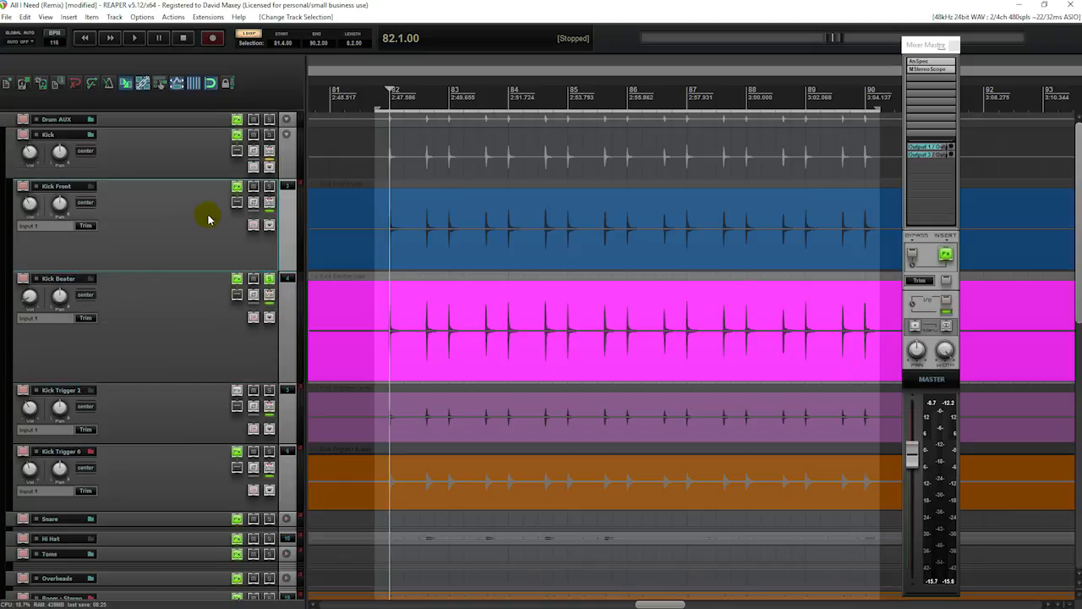
left_click(268, 187)
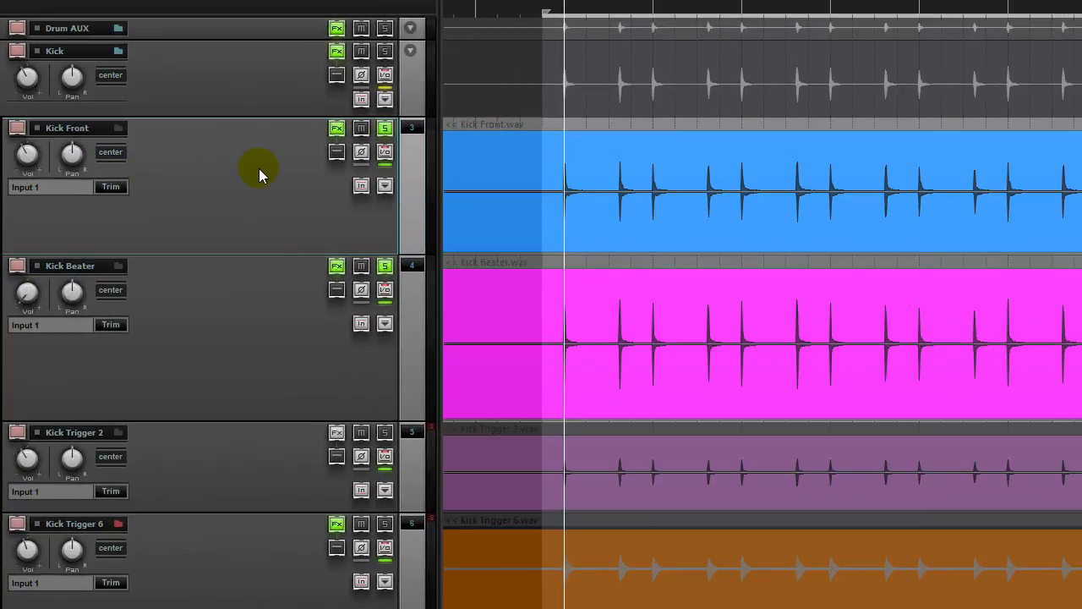
key("space")
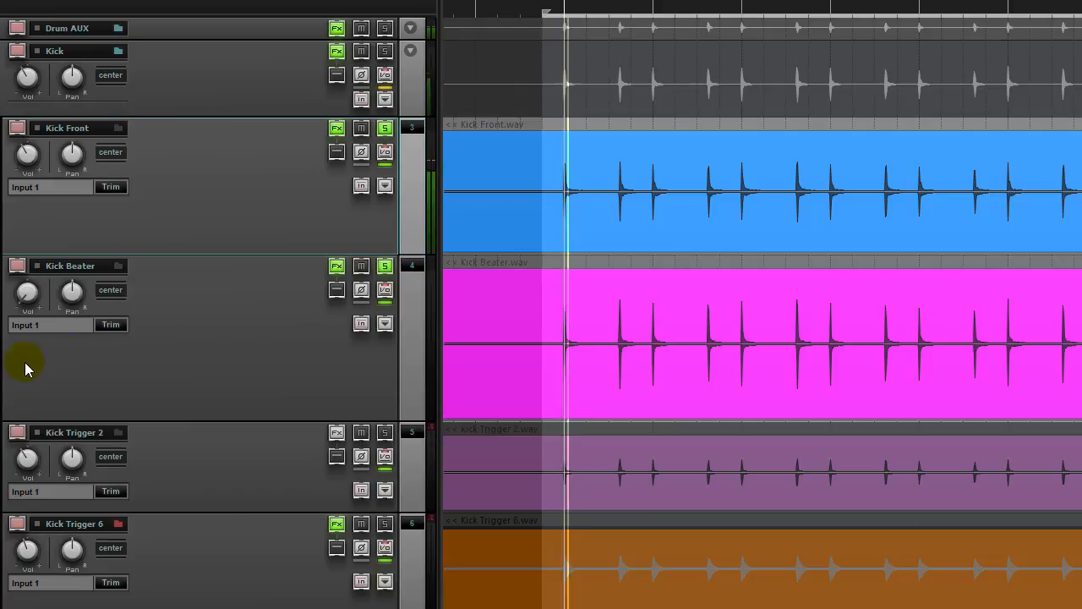
left_click_drag(26, 309, 26, 279)
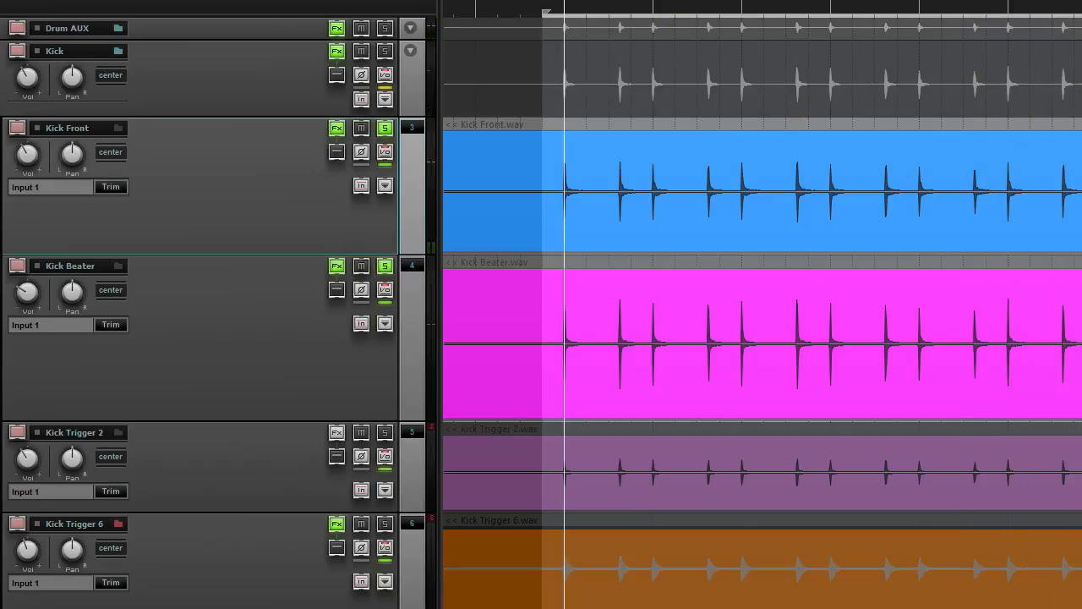
left_click(361, 186)
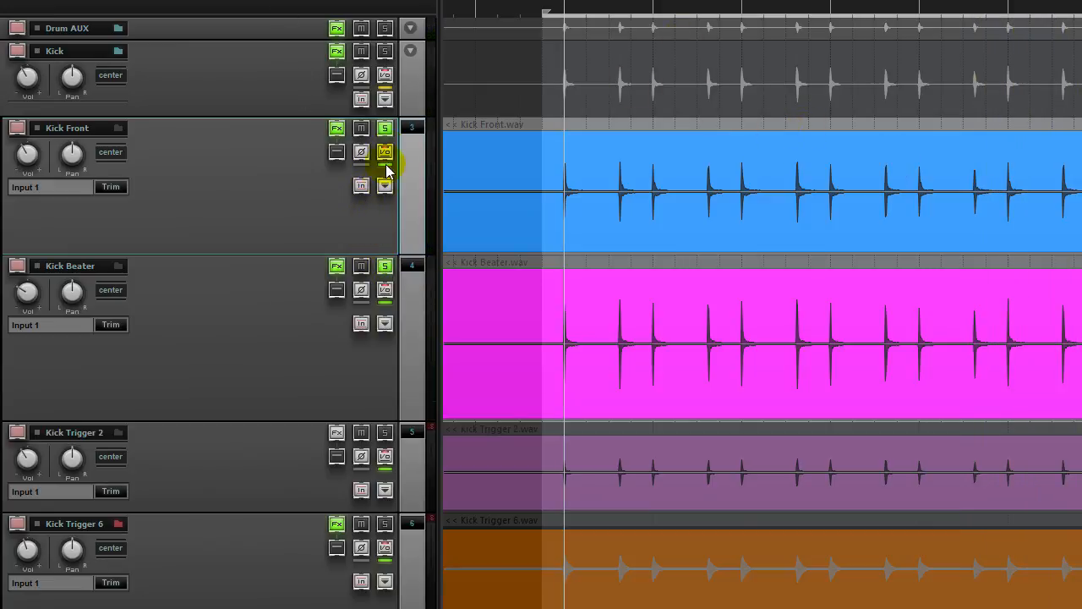
left_click(259, 190)
left_click(237, 292)
left_click(242, 231)
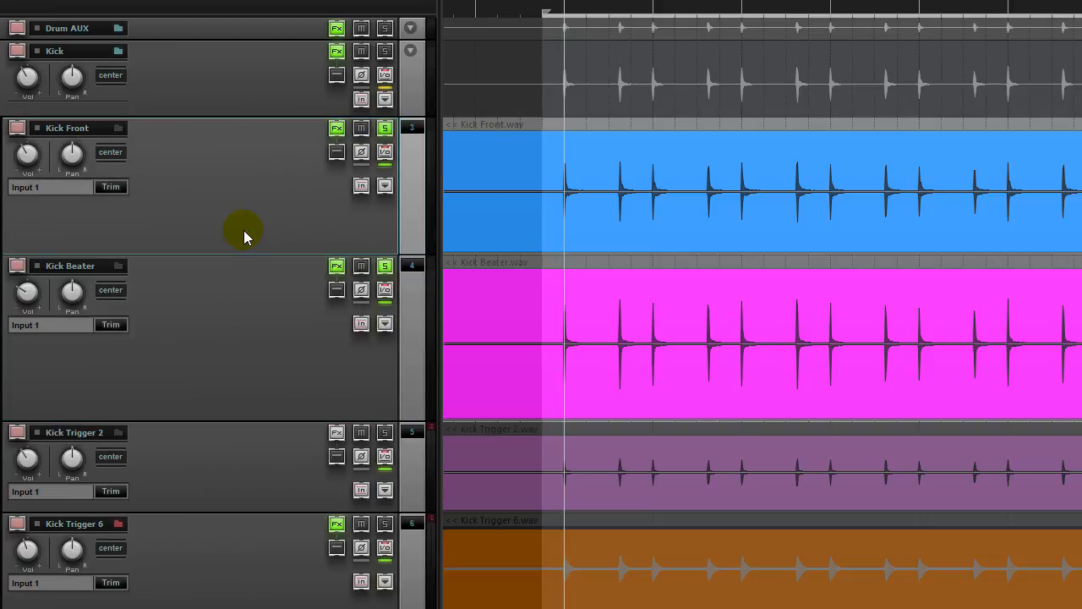
Unsolo Kick Front and Kick Beater, play the full mix from bar 82, and stop playback.
left_click(384, 129)
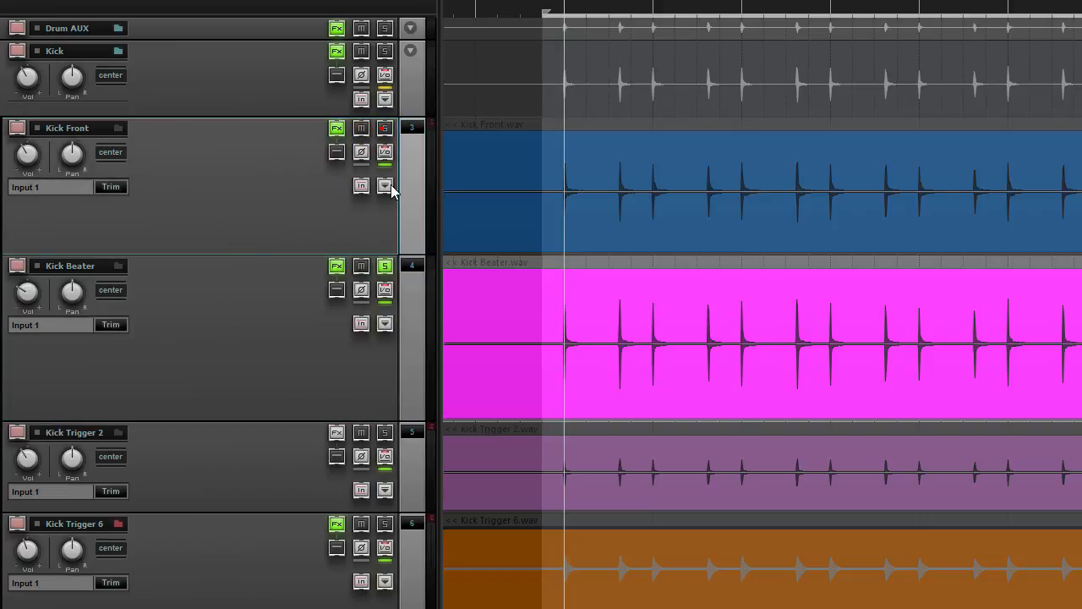
left_click(384, 266)
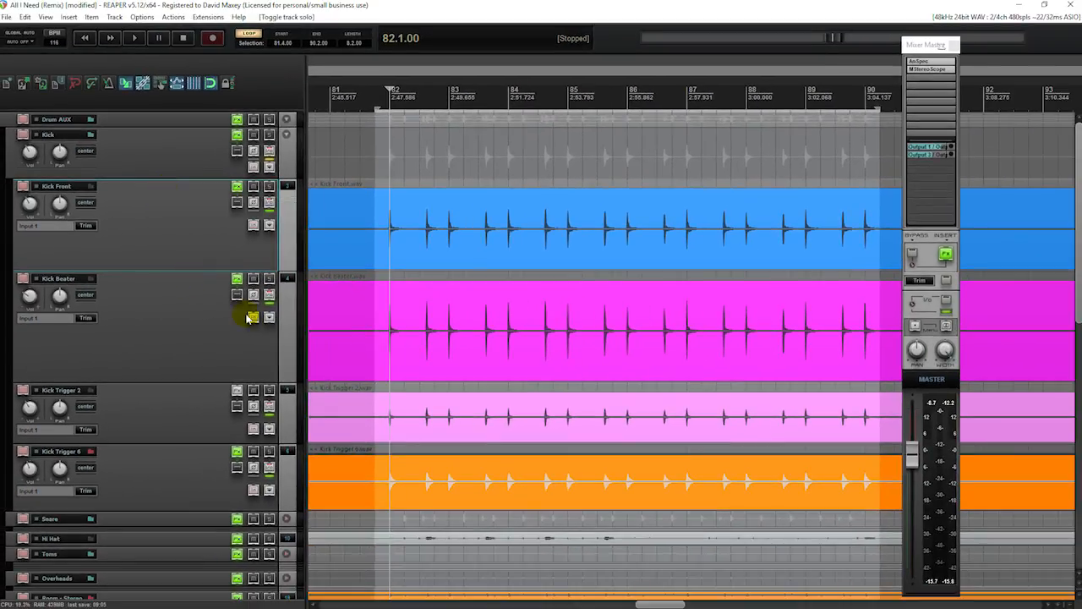
key("space")
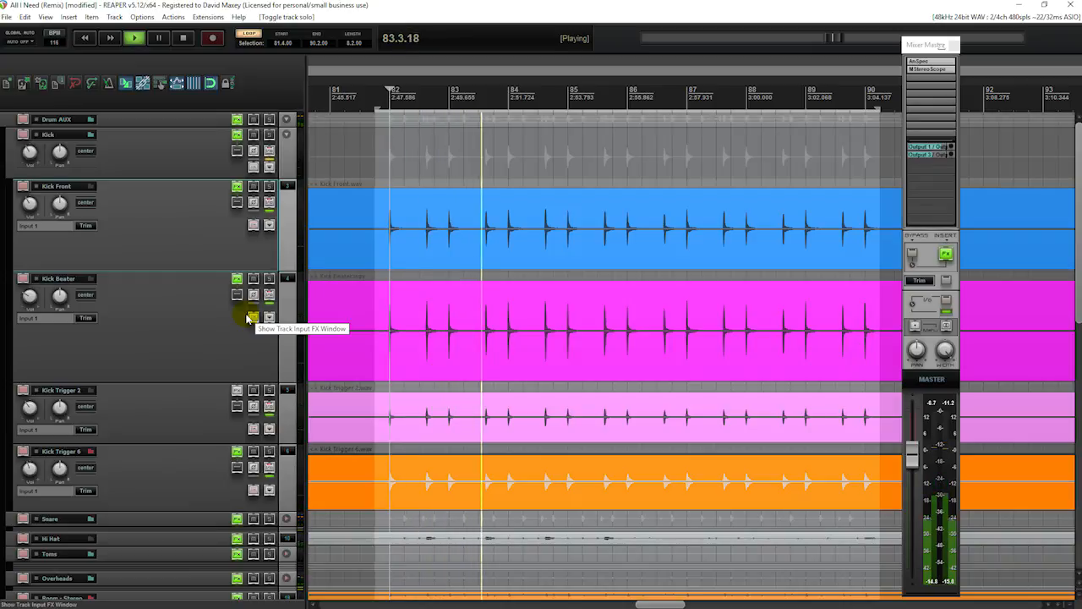
left_click(185, 42)
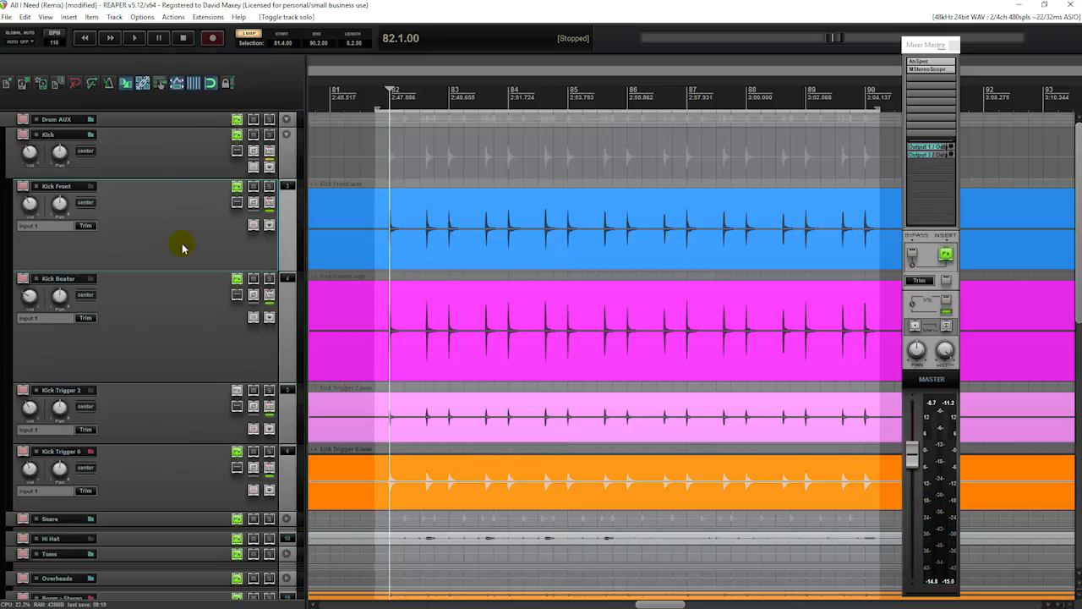
Select the Kick Trigger 2 track and solo it for listening on its own.
left_click(135, 334)
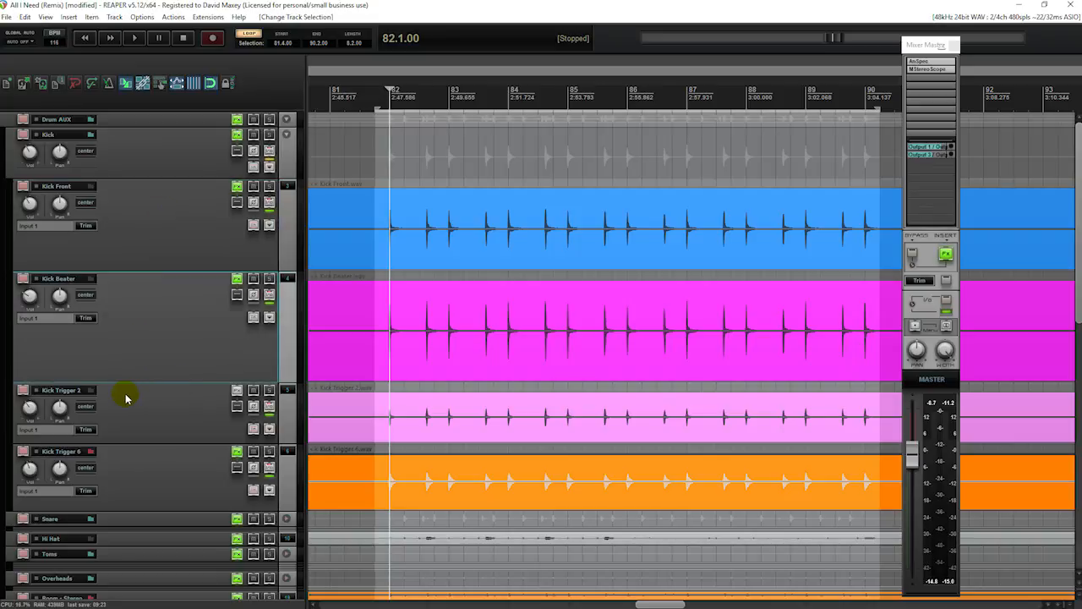
scroll(139, 409, "down", 3)
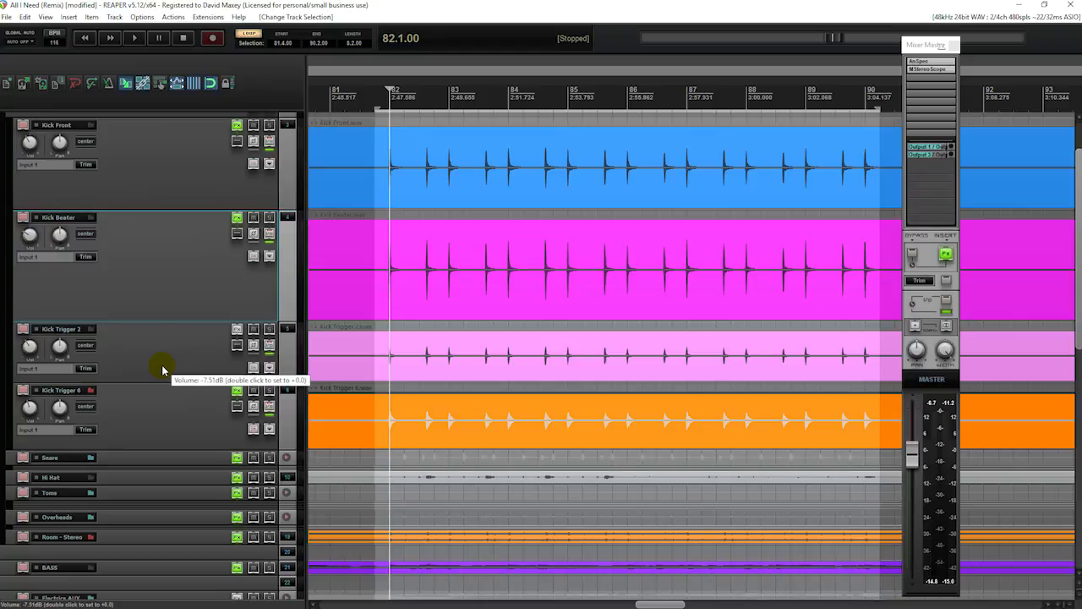
left_click(141, 364)
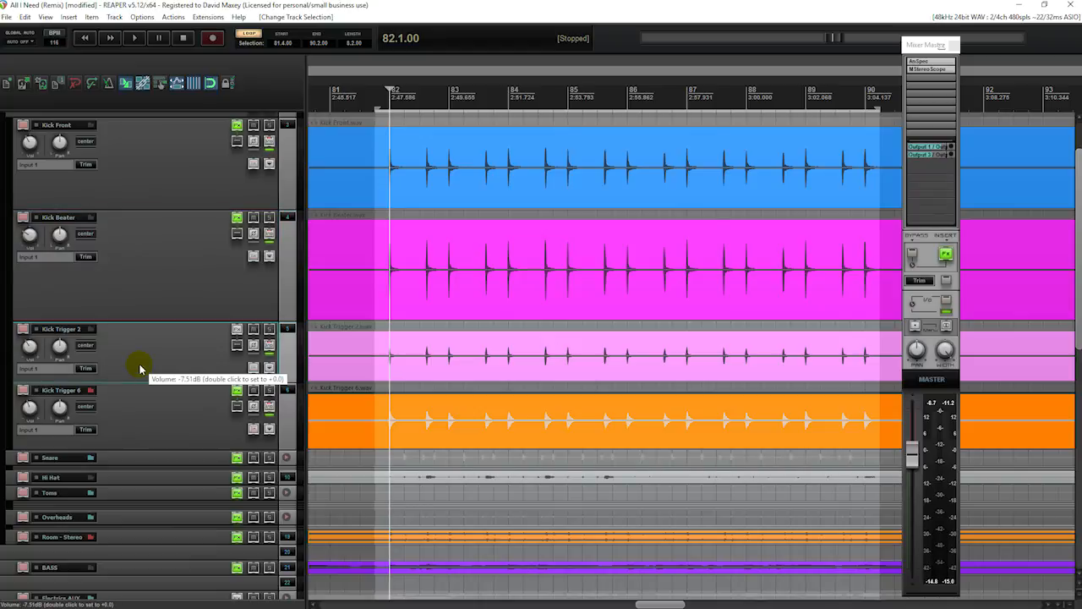
scroll(141, 368, "up", 2)
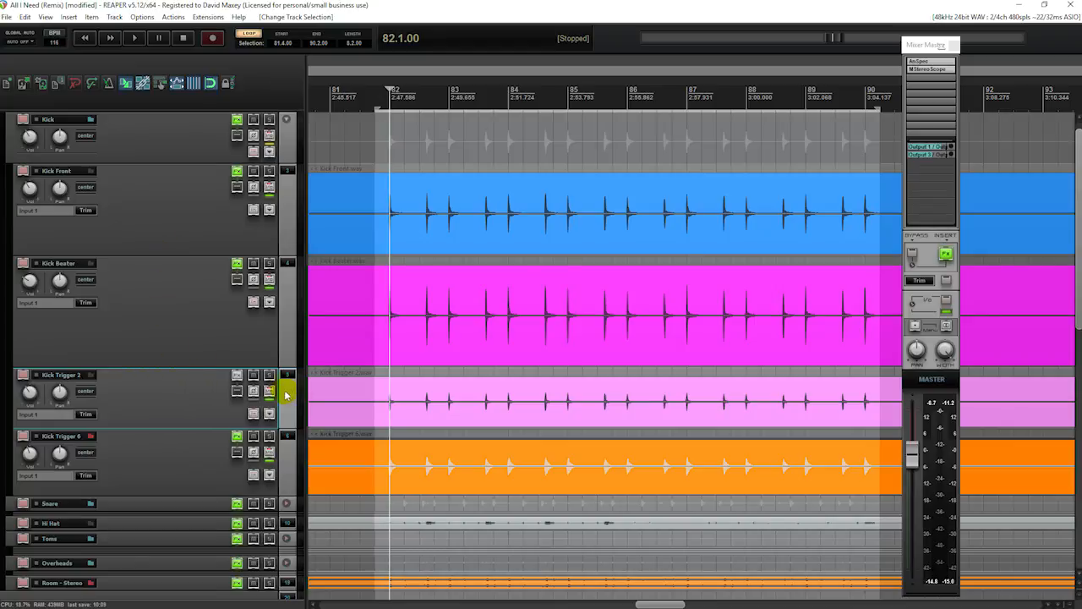
left_click(255, 420)
left_click(269, 375)
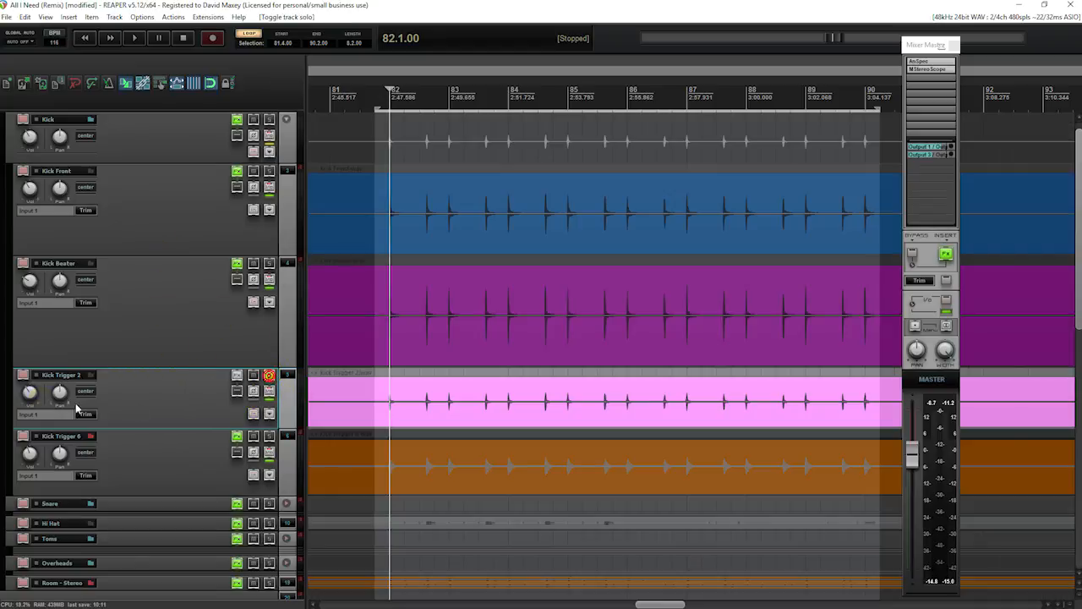
Raise Kick Trigger 2's volume while auditioning the soloed track, and stop playback.
left_click_drag(28, 396, 28, 399)
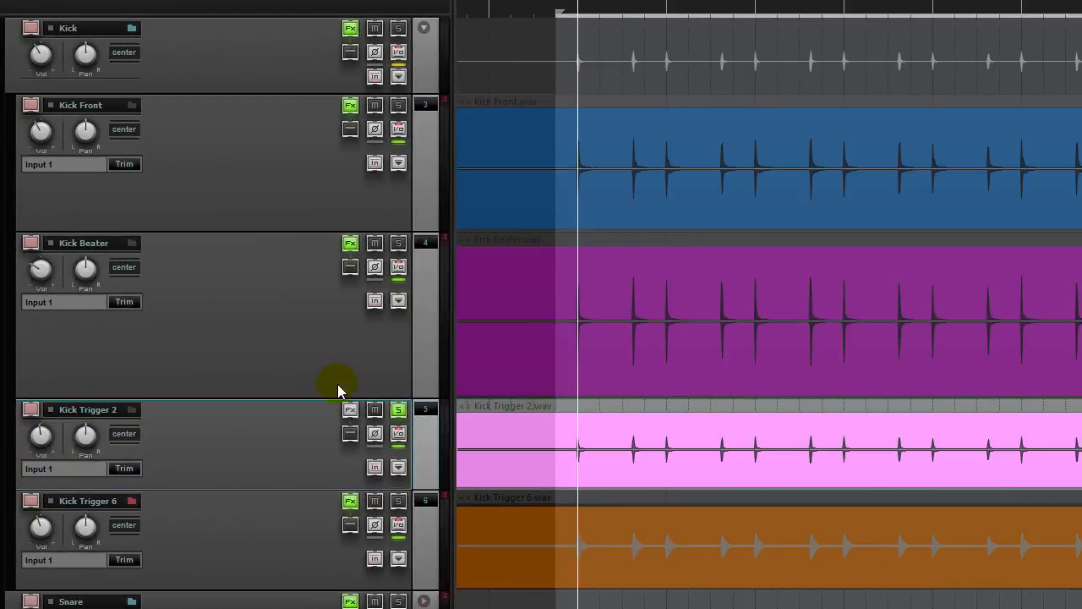
left_click(41, 436)
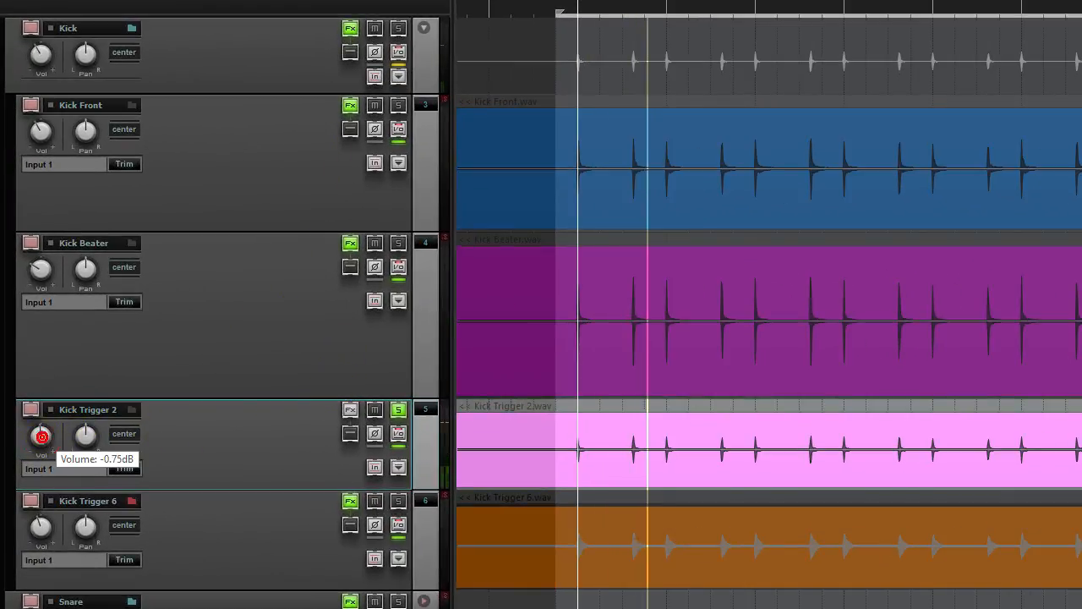
left_click_drag(42, 436, 41, 433)
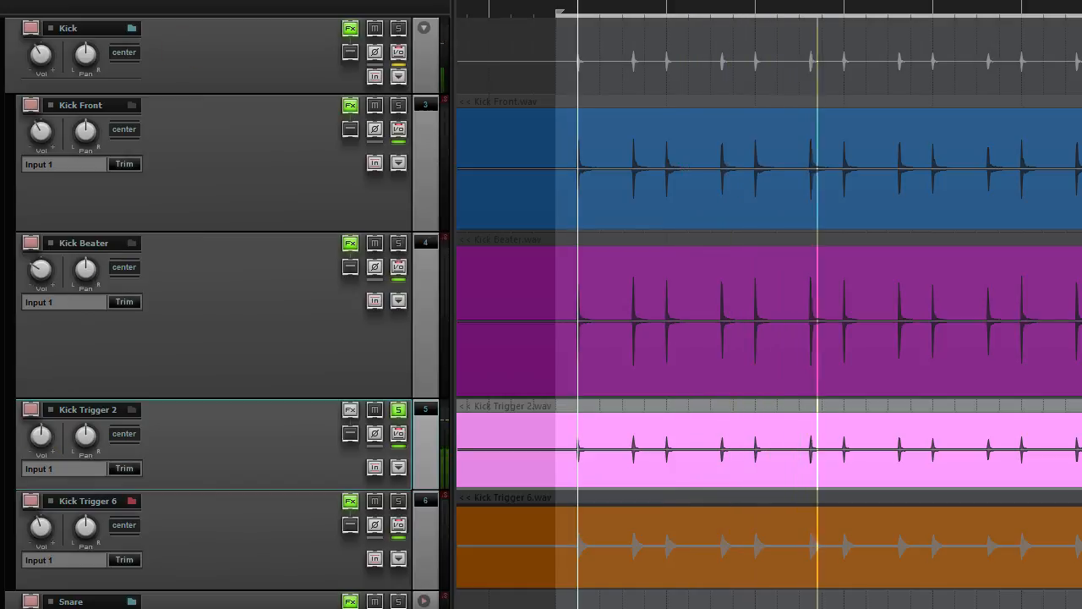
key("space")
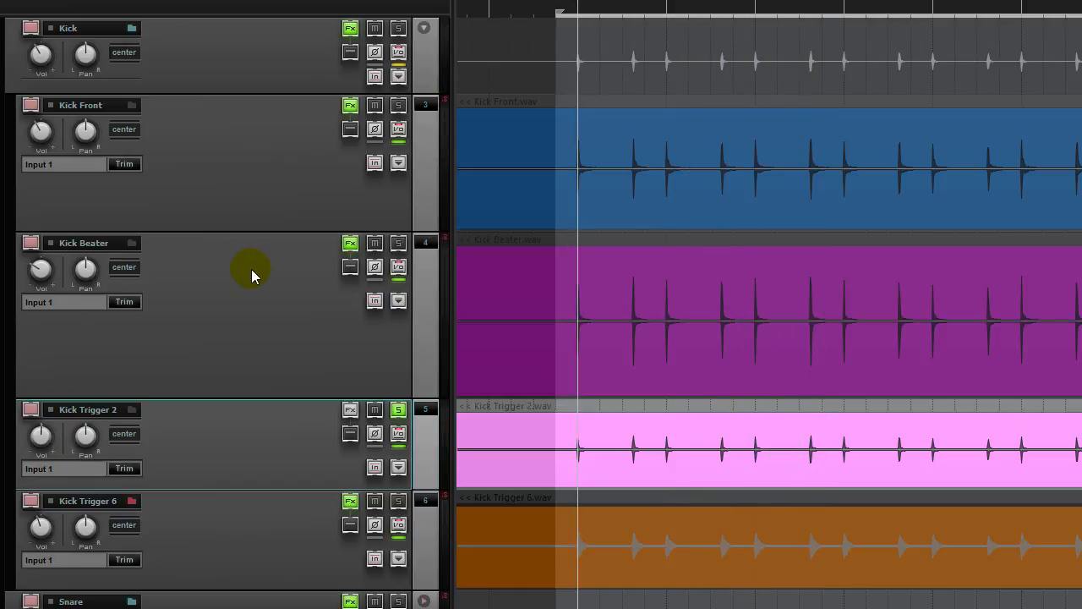
mouse_move(39, 435)
left_mouse_down()
mouse_move(40, 444)
mouse_move(41, 433)
left_mouse_up()
Examine the soloed Kick Trigger 2 in the master track's AnSpec spectrum analyser during playback, and close the analyser.
left_click_drag(846, 67, 873, 69)
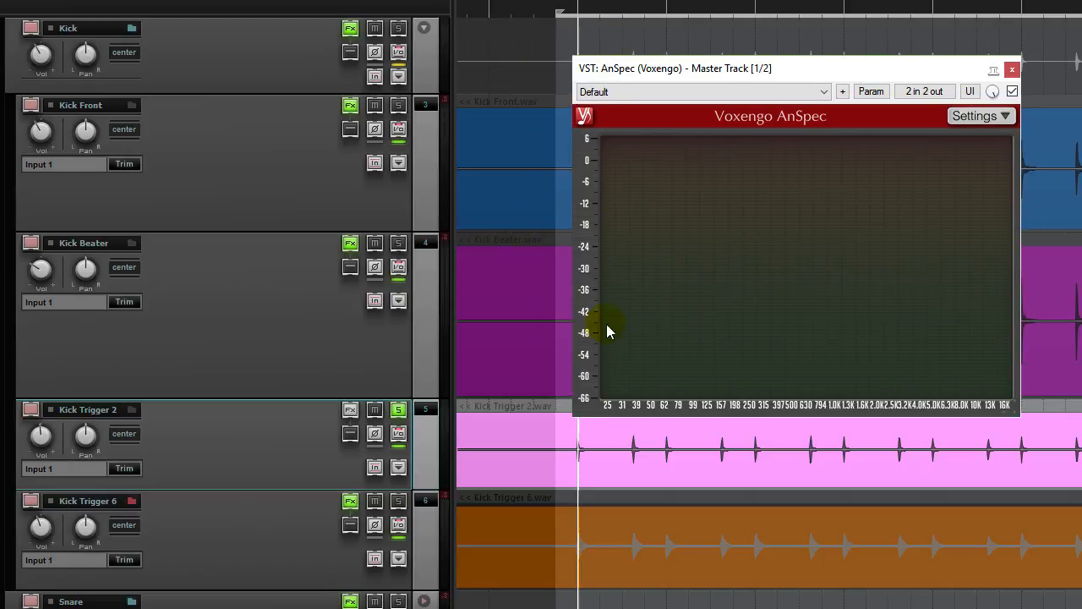
key("space")
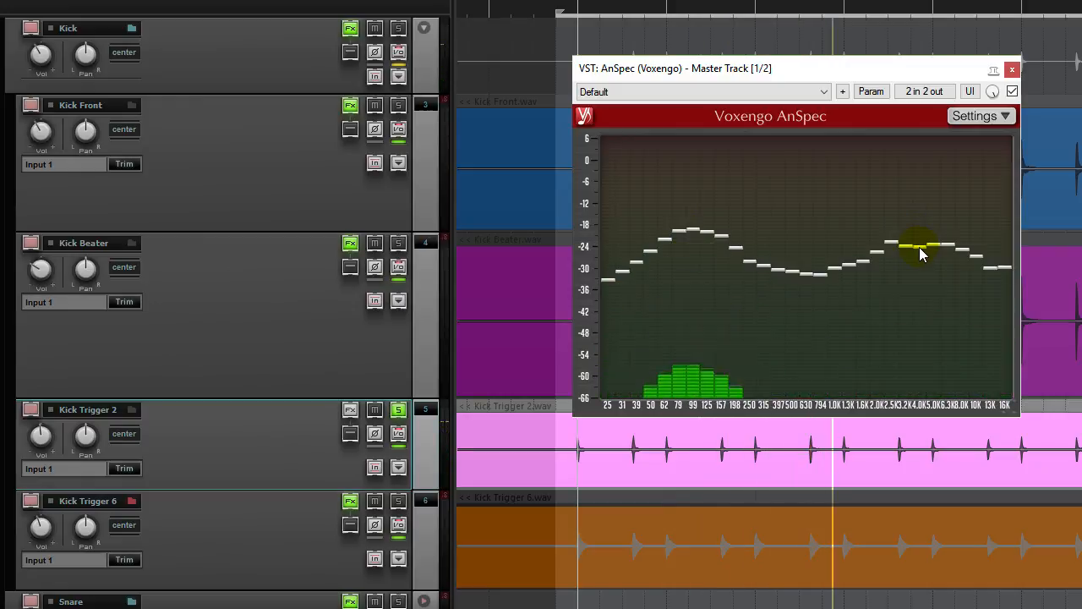
key("space")
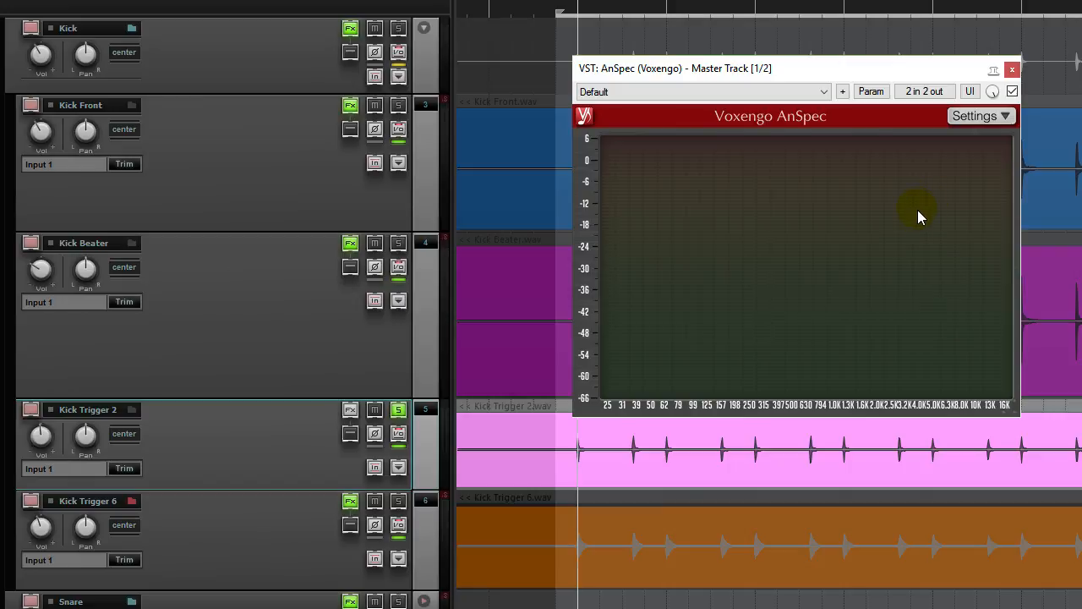
left_click_drag(882, 71, 896, 72)
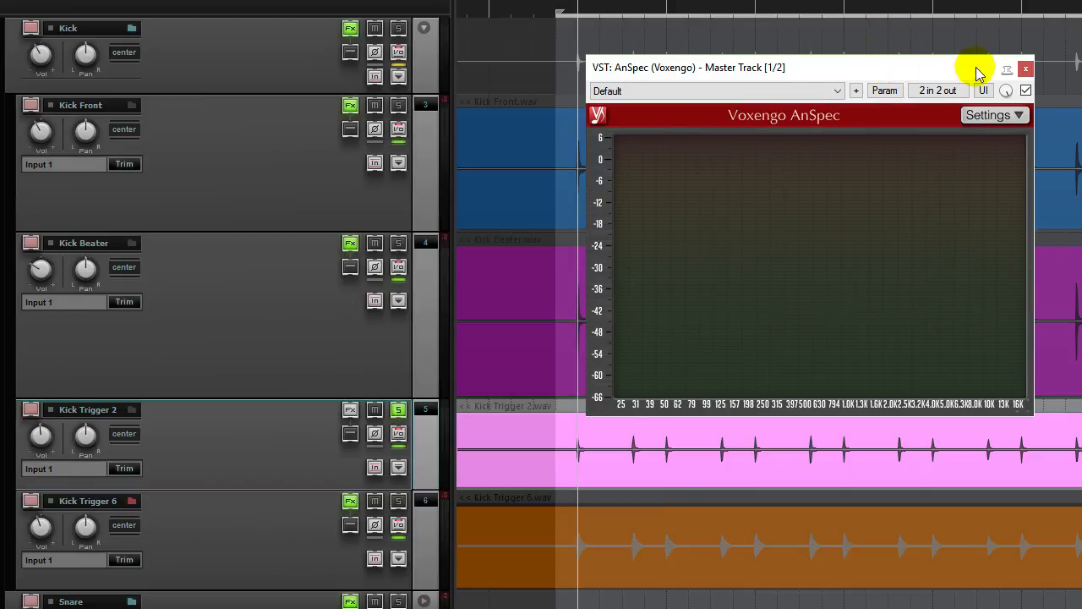
left_click(1025, 67)
Select the Kick Trigger 2 track and turn its volume all the way down.
left_click(275, 339)
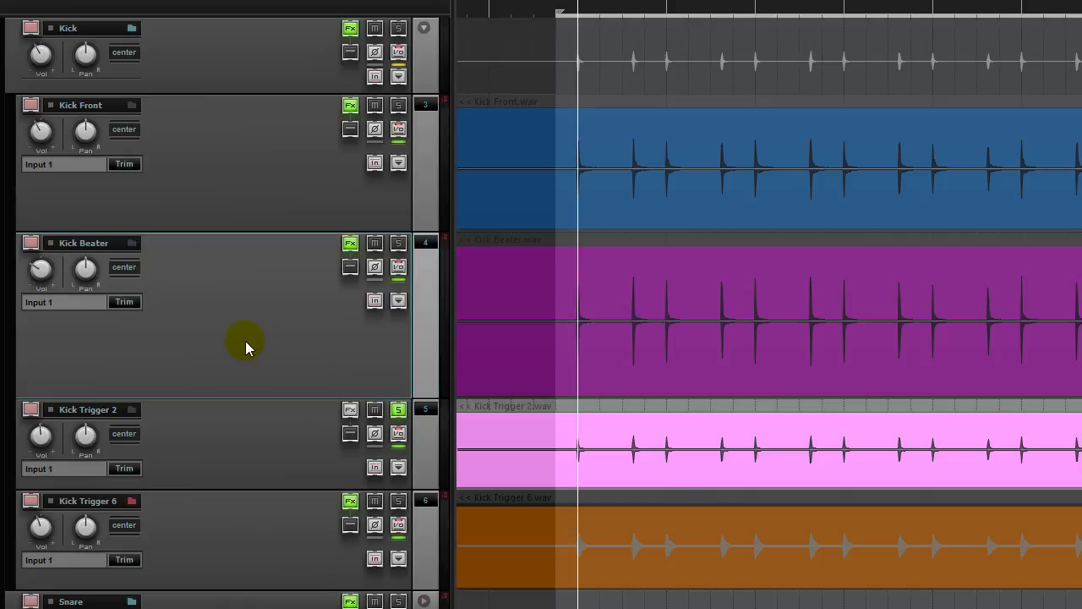
left_click(254, 418)
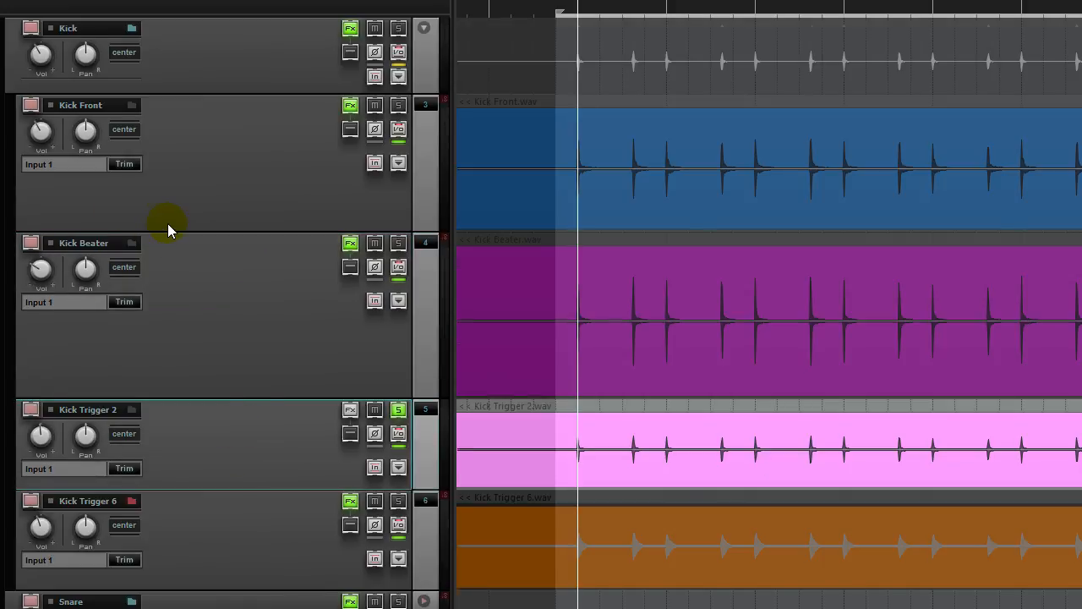
scroll(167, 223, "up", 1)
left_click(203, 198)
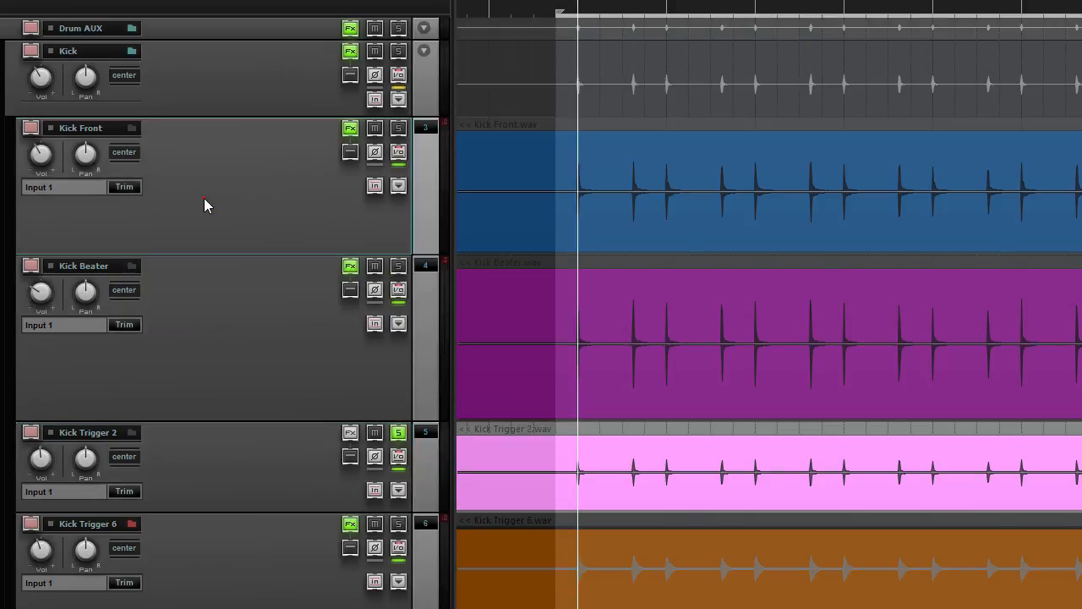
left_click(235, 308)
left_click(260, 448)
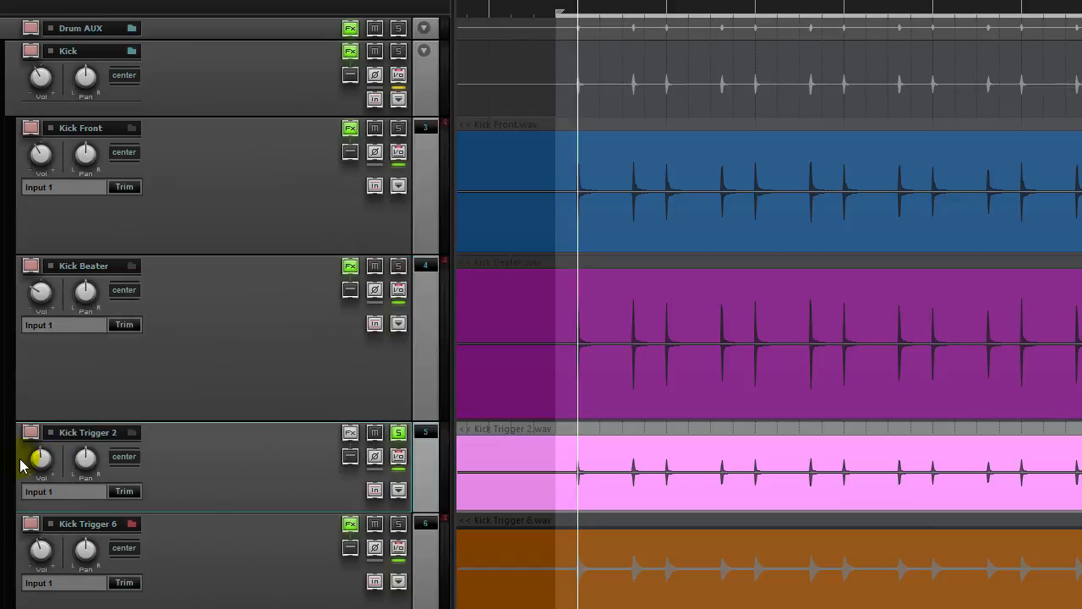
left_click_drag(40, 459, 40, 499)
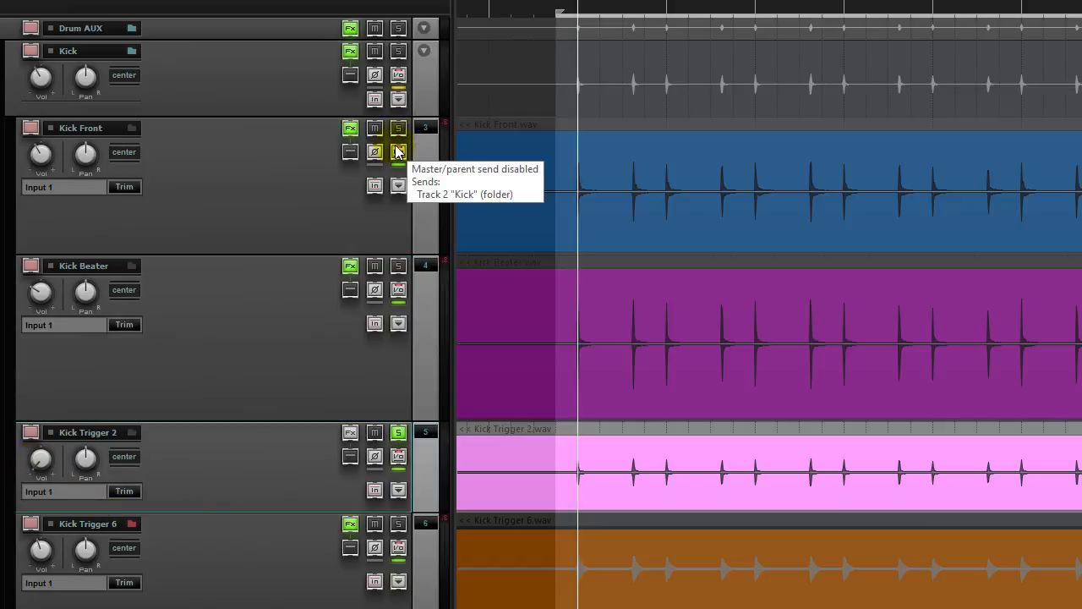
Solo the Kick folder track instead of Kick Trigger 2, and turn the volumes of both trigger tracks fully down.
left_click(398, 53)
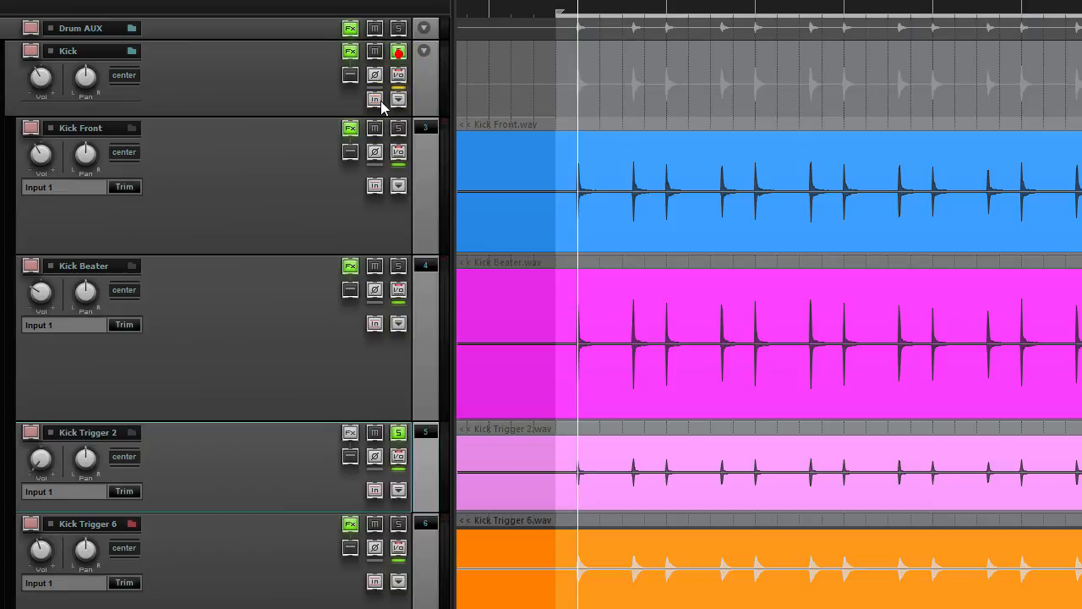
left_click(173, 69)
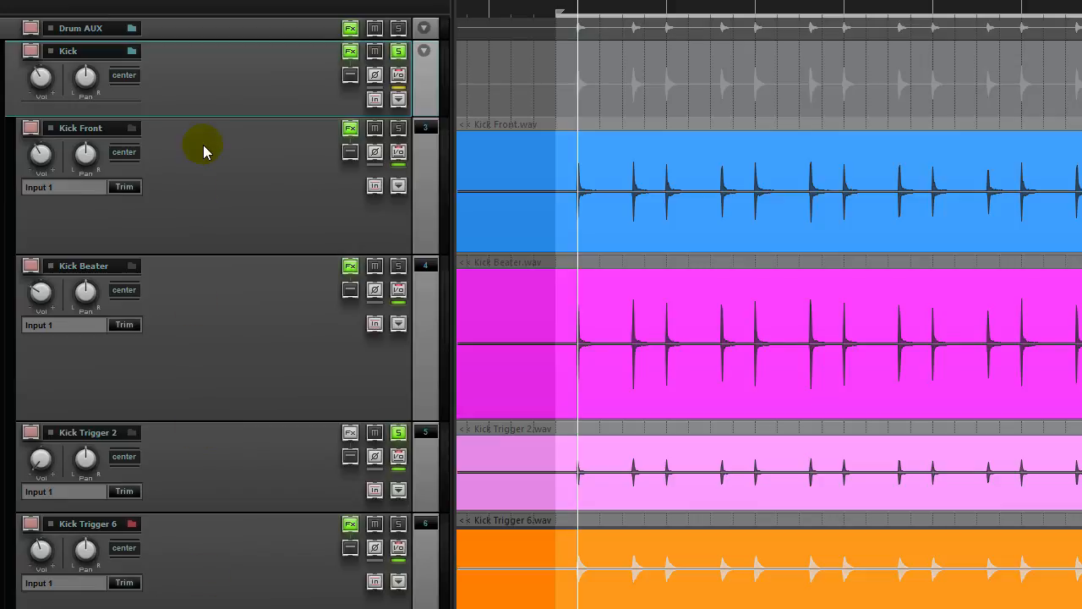
left_click(398, 432)
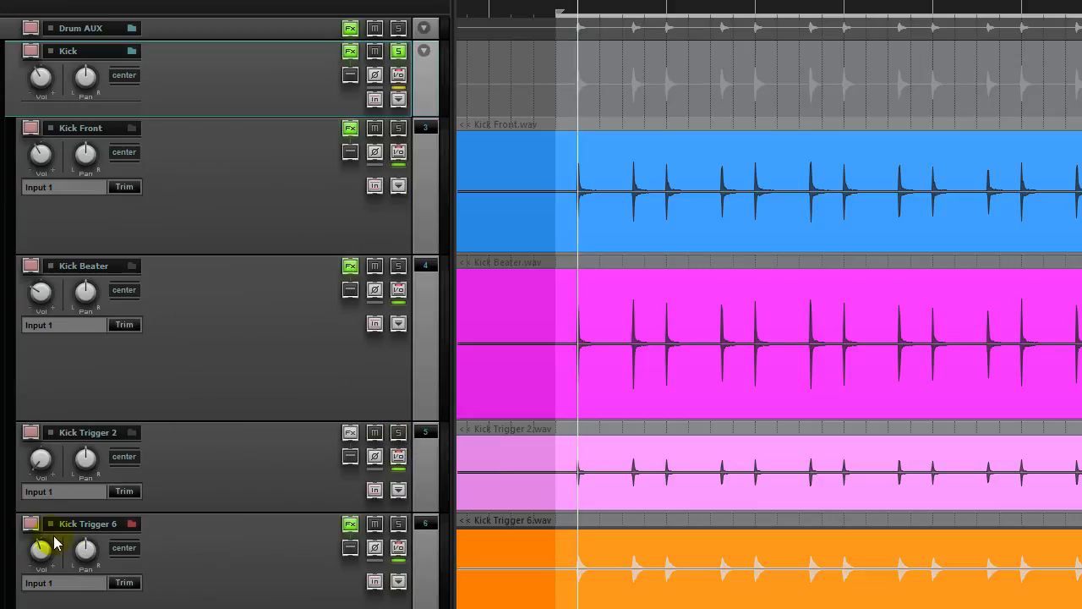
left_click_drag(40, 549, 40, 584)
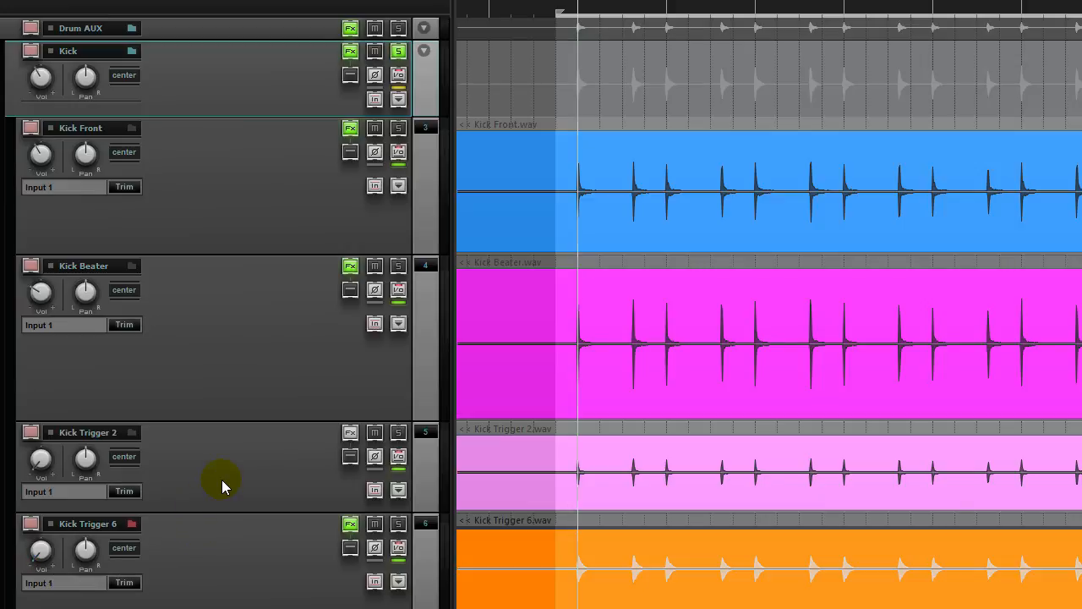
left_click_drag(40, 459, 38, 490)
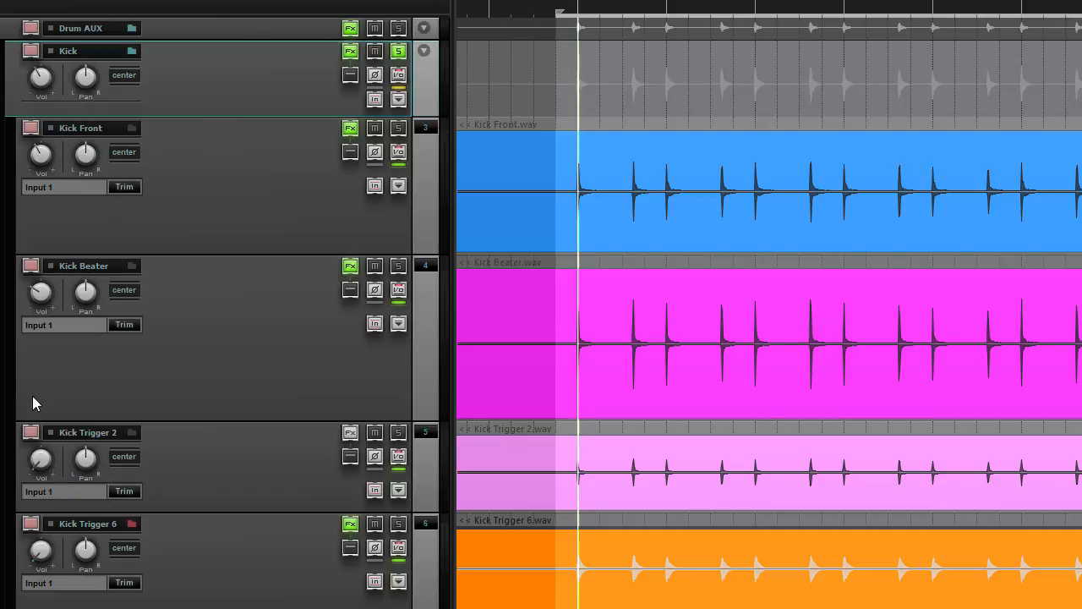
Raise Kick Trigger 2's volume during playback to blend it with the recorded kicks, muting and unmuting it to compare.
left_click(91, 490)
left_click_drag(46, 474, 46, 437)
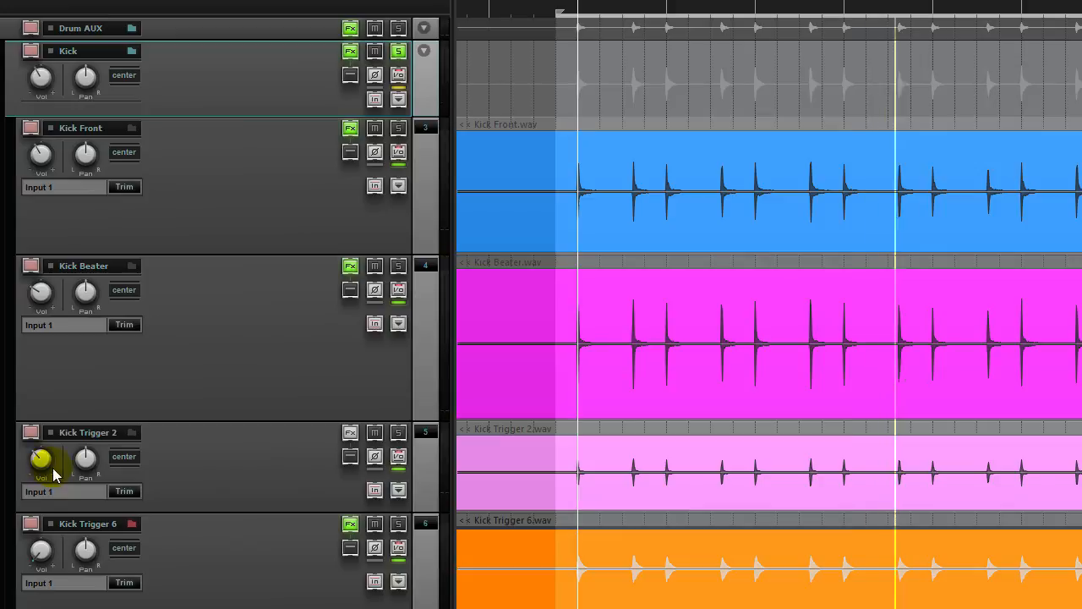
left_click(372, 433)
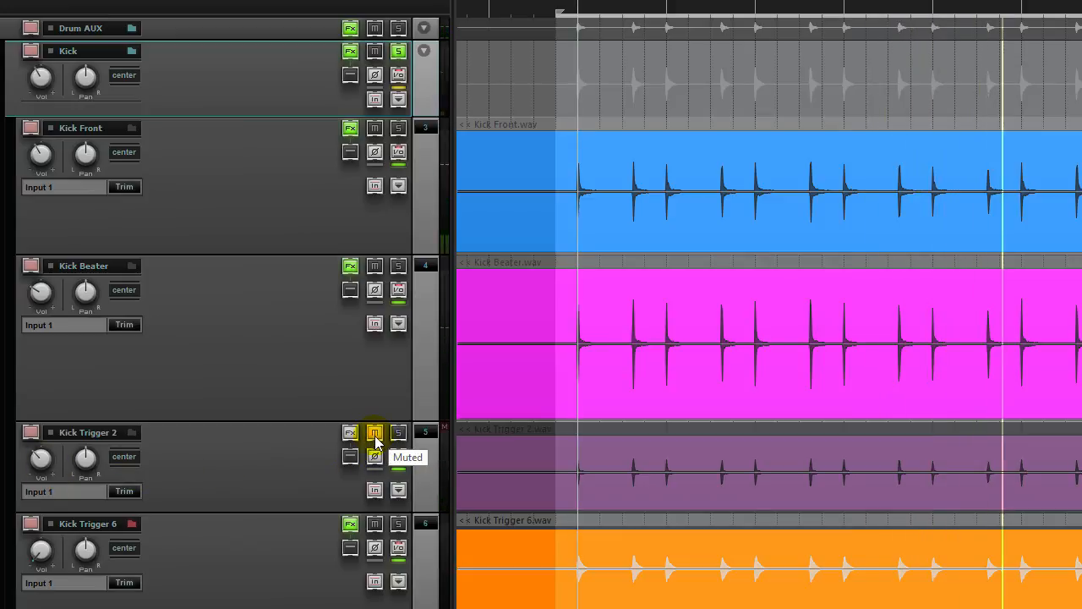
left_click(374, 436)
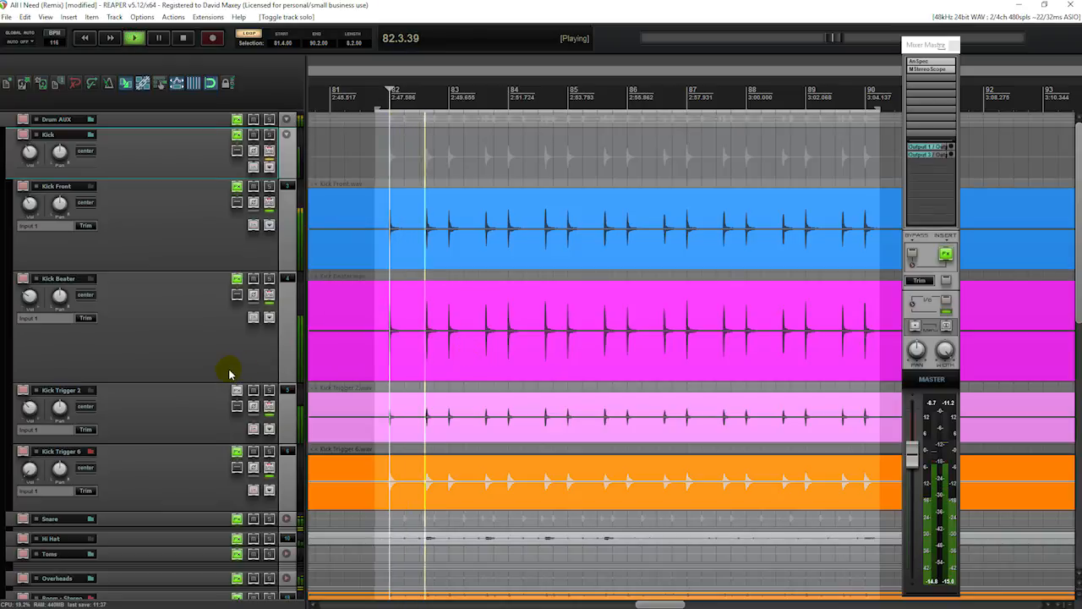
Compare the unsoloed full mix with Kick Trigger 2 muted and unmuted, and stop playback.
left_click(268, 429)
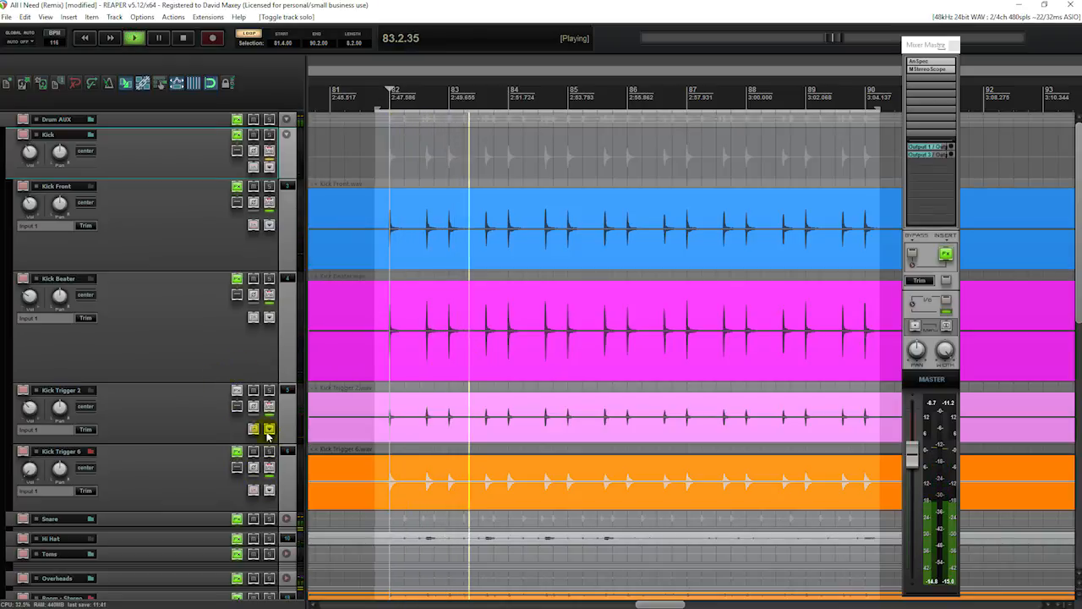
left_click(254, 391)
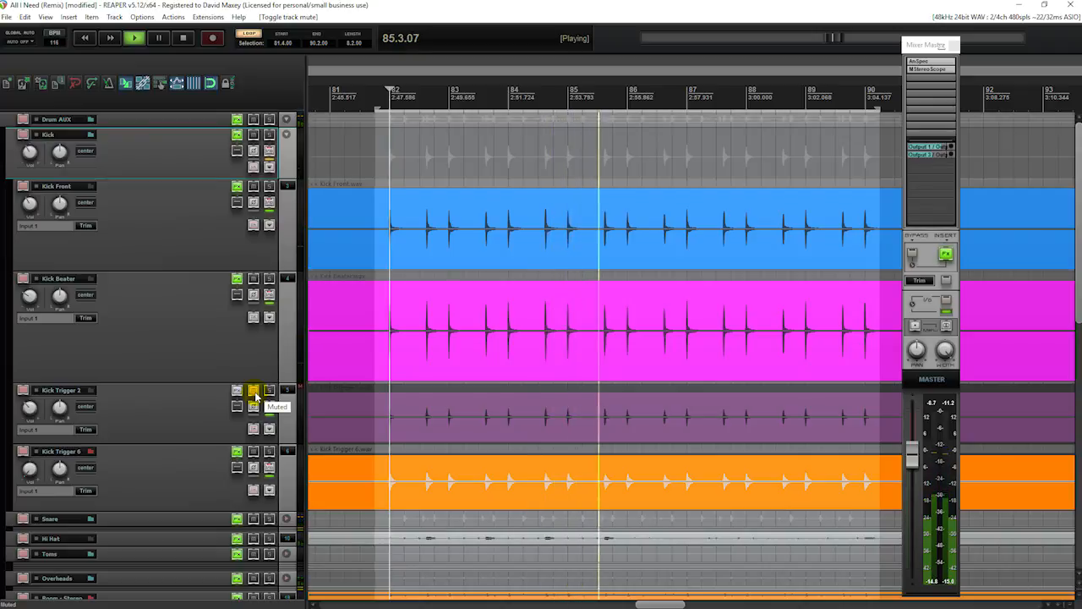
left_click(254, 391)
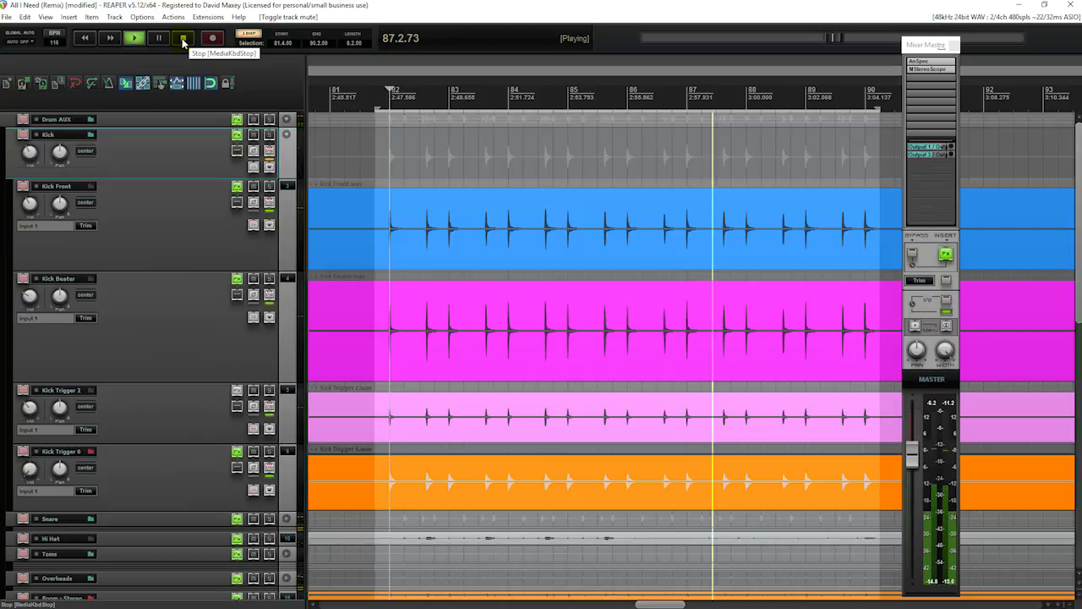
key("space")
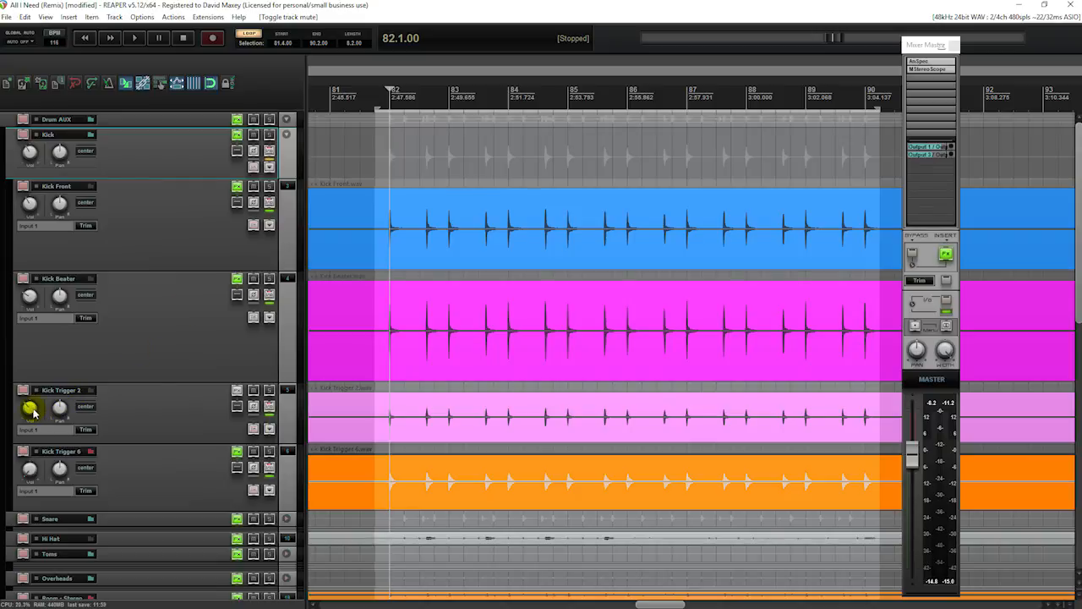
mouse_move(30, 409)
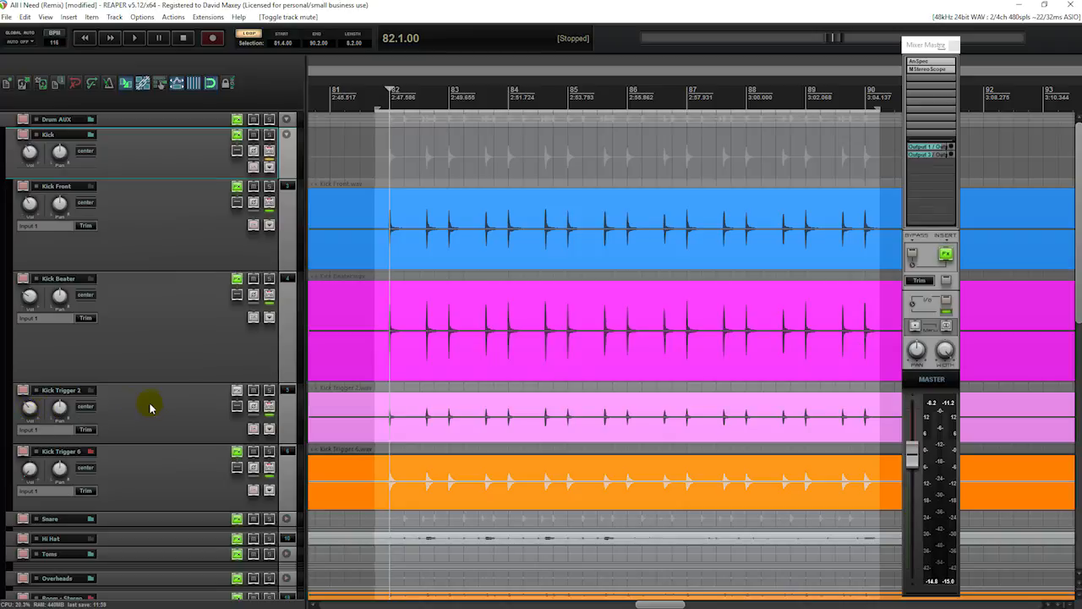
left_click(170, 229)
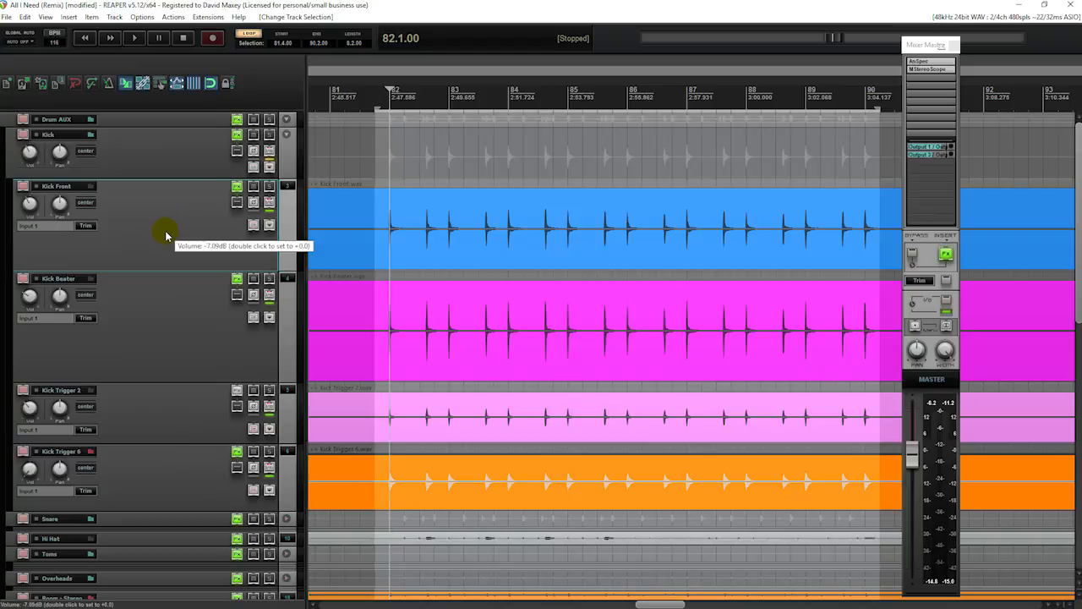
left_click(158, 294)
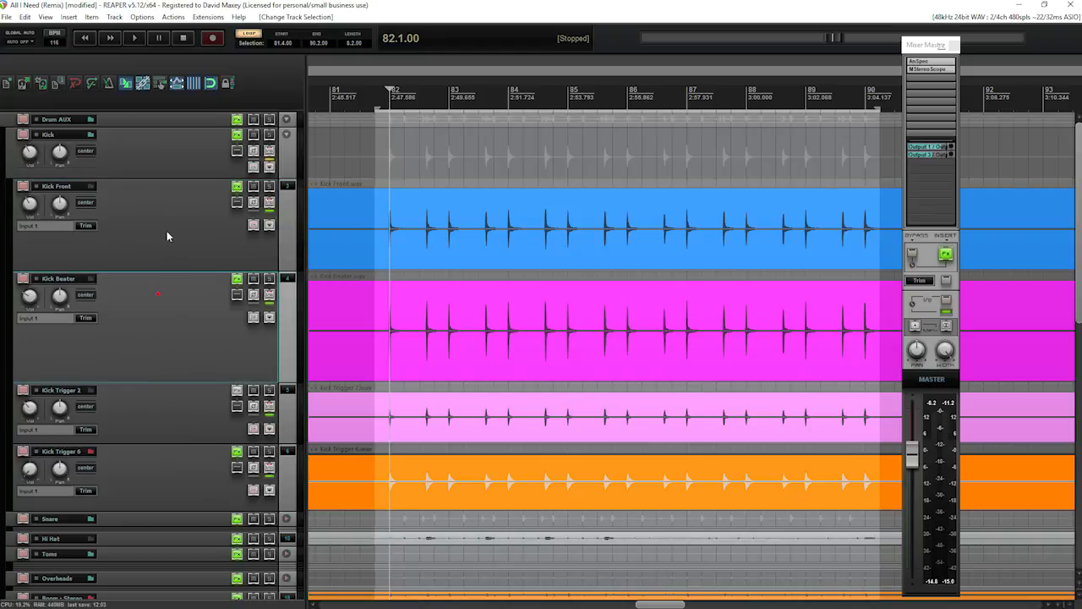
left_click(140, 409)
Solo the Kick Trigger 6 track and raise its volume partway.
left_click(270, 452)
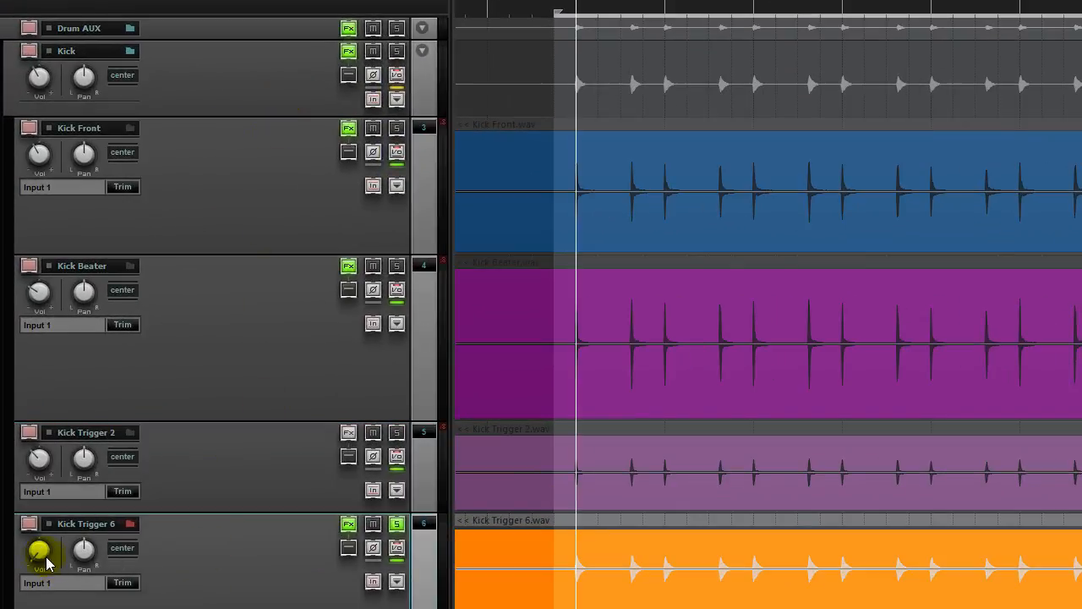
mouse_move(47, 564)
left_mouse_down()
mouse_move(47, 583)
mouse_move(46, 565)
left_mouse_up()
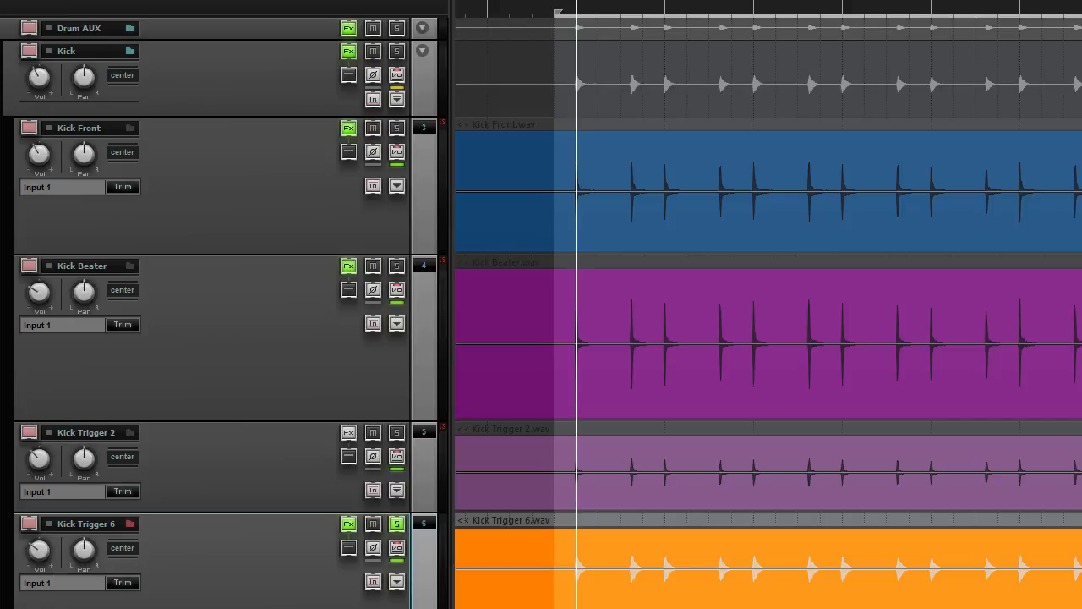
Open the Voxengo AnSpec analyzer from the master track and move its window clear of the track controls.
left_click_drag(946, 65, 1031, 16)
left_click(805, 307)
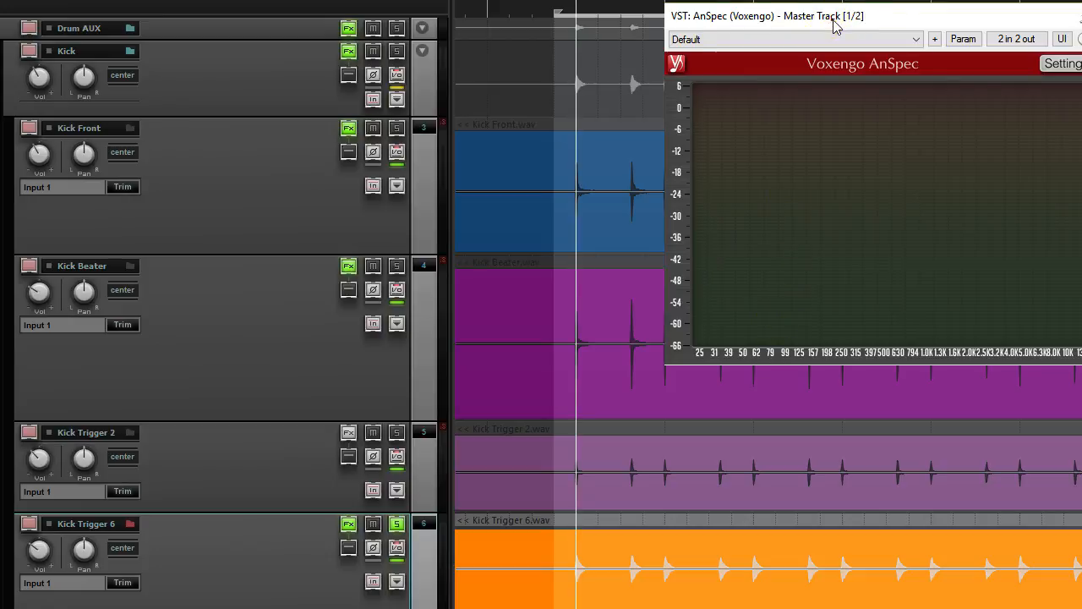
left_click_drag(834, 20, 869, 18)
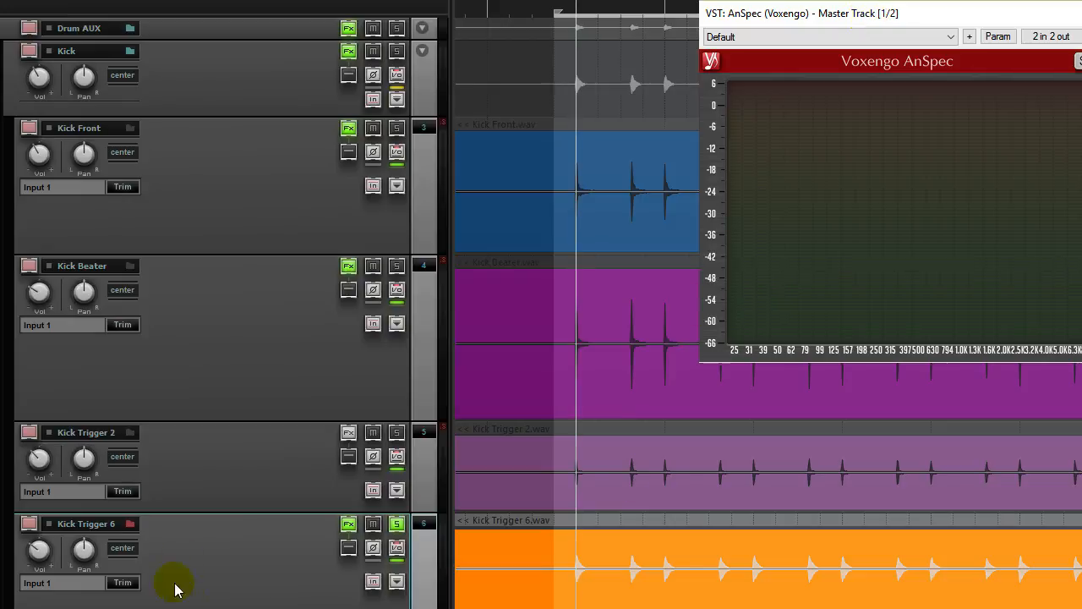
Play the soloed Kick Trigger 6 at a raised volume, watch its spectrum in AnSpec, and stop playback.
left_click_drag(26, 555, 68, 597)
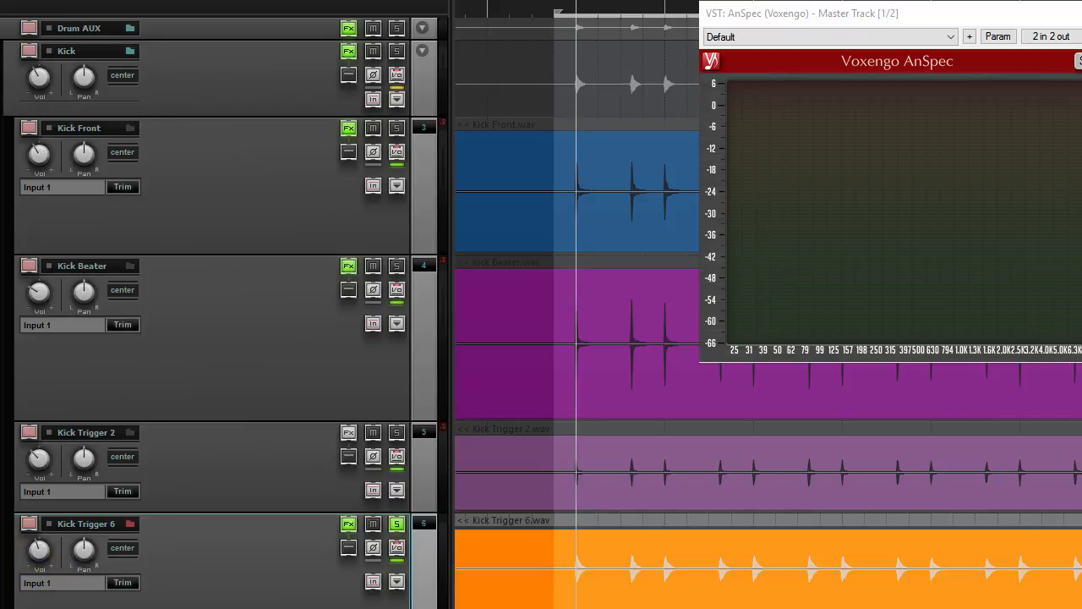
key("space")
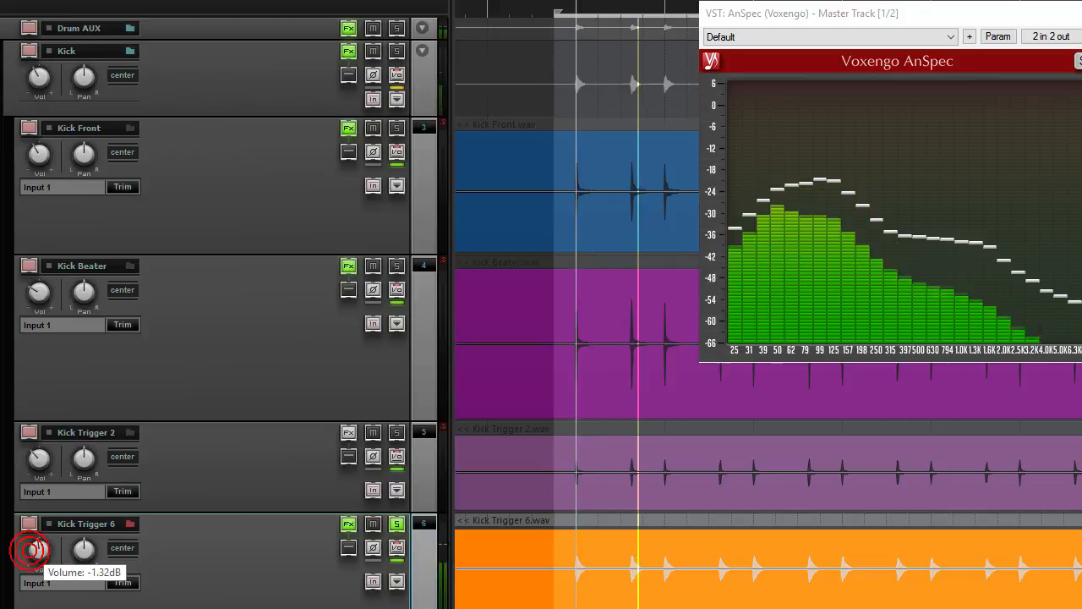
double_click(34, 550)
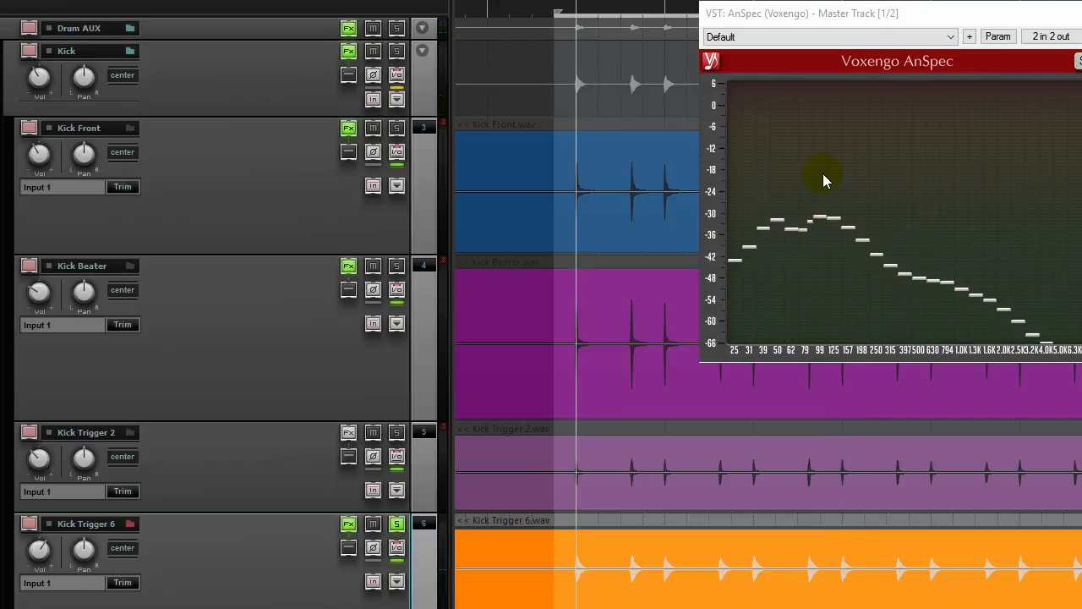
key("space")
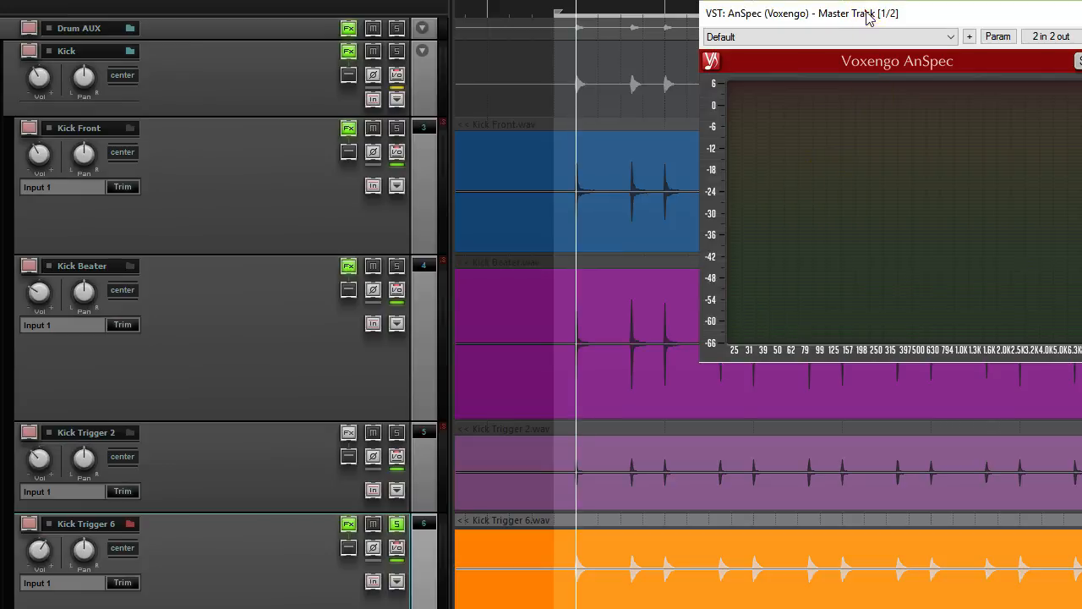
Turn Kick Trigger 6's volume fully down and solo the Kick folder track instead of it.
left_click_drag(867, 15, 880, 28)
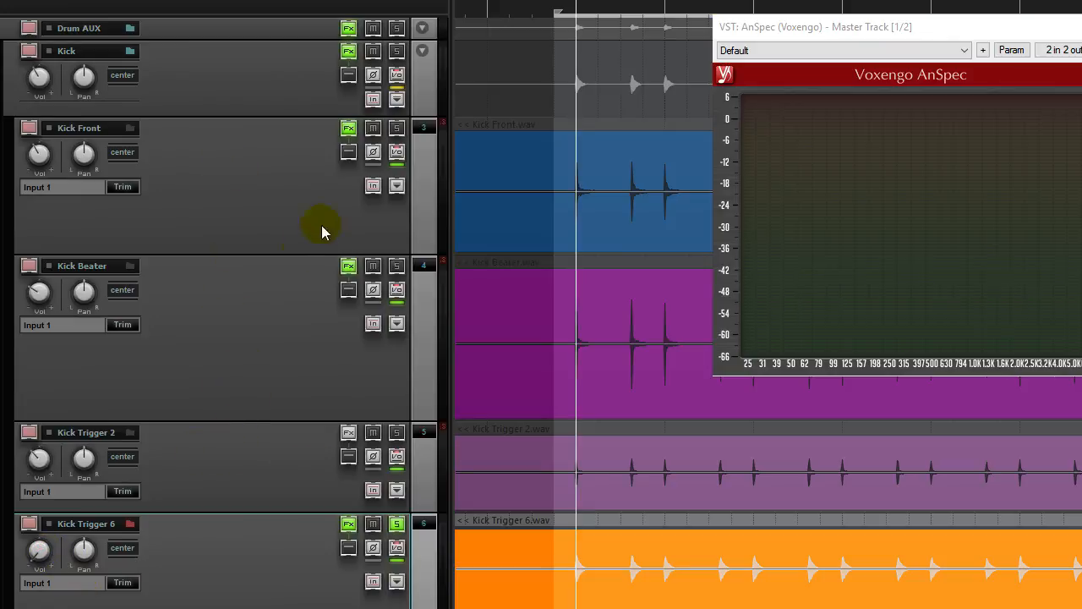
left_click(396, 51)
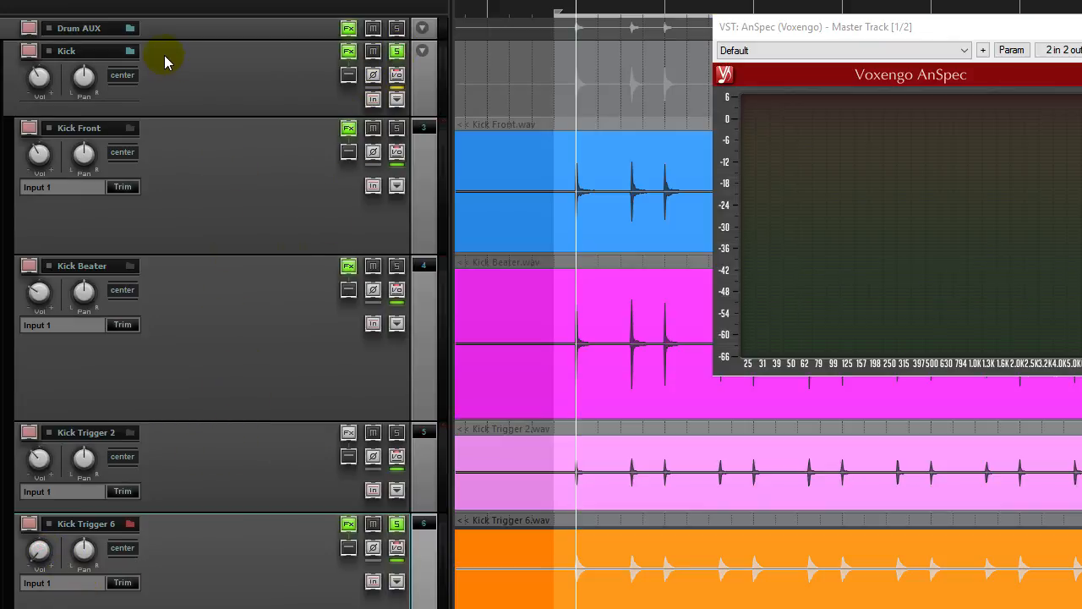
left_click(242, 96)
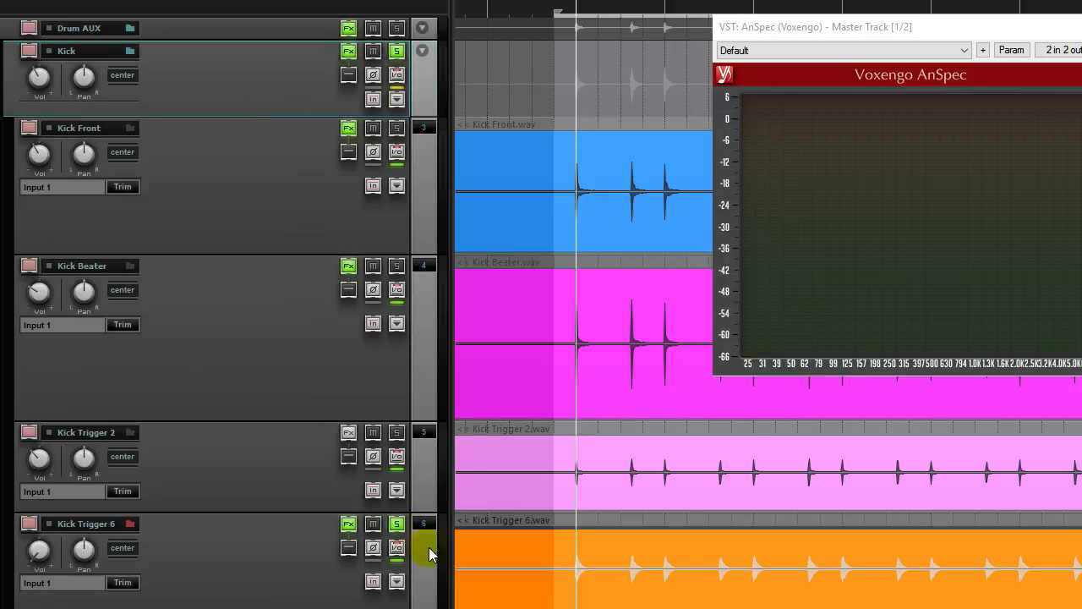
left_click(397, 523)
Raise Kick Trigger 6's volume to about -9.69 dB during playback, muting and unmuting it to compare.
mouse_move(37, 562)
left_mouse_down()
mouse_move(37, 596)
mouse_move(37, 560)
left_mouse_up()
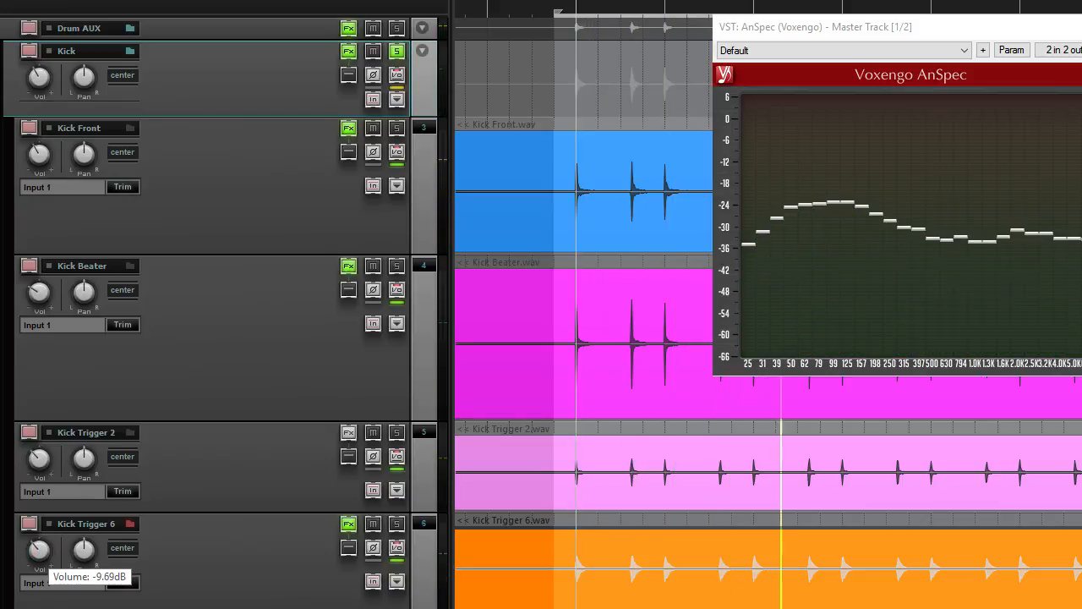
left_click(372, 525)
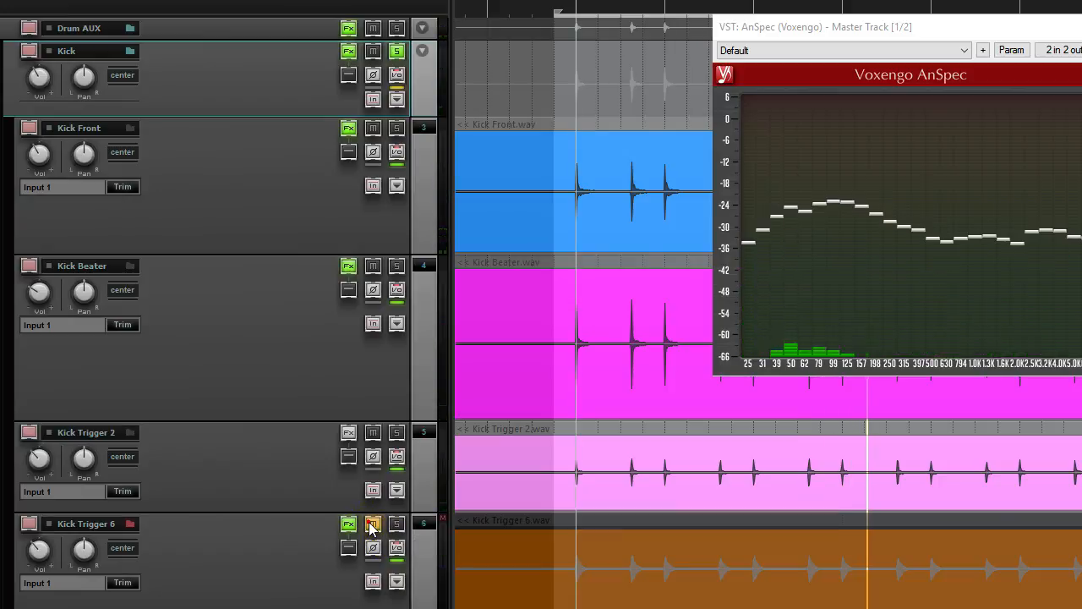
left_click(372, 526)
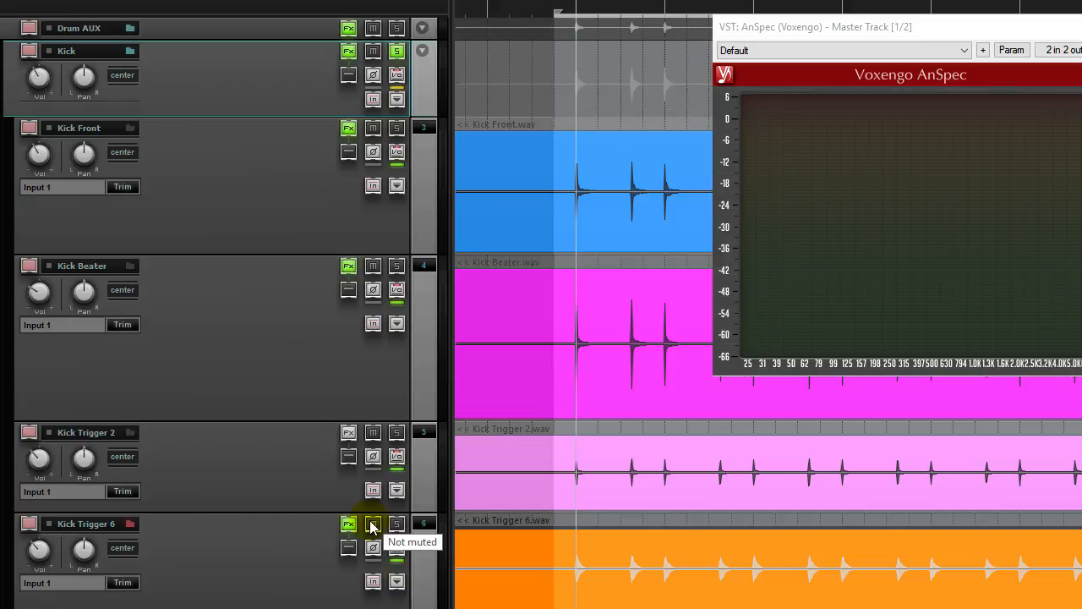
left_click(226, 563)
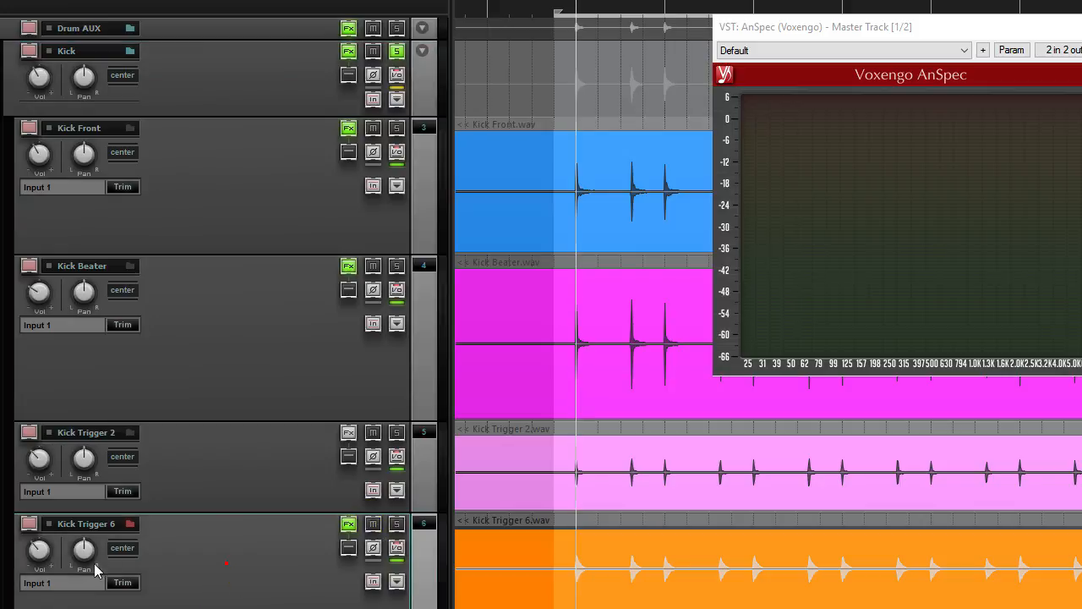
left_click_drag(46, 562, 47, 584)
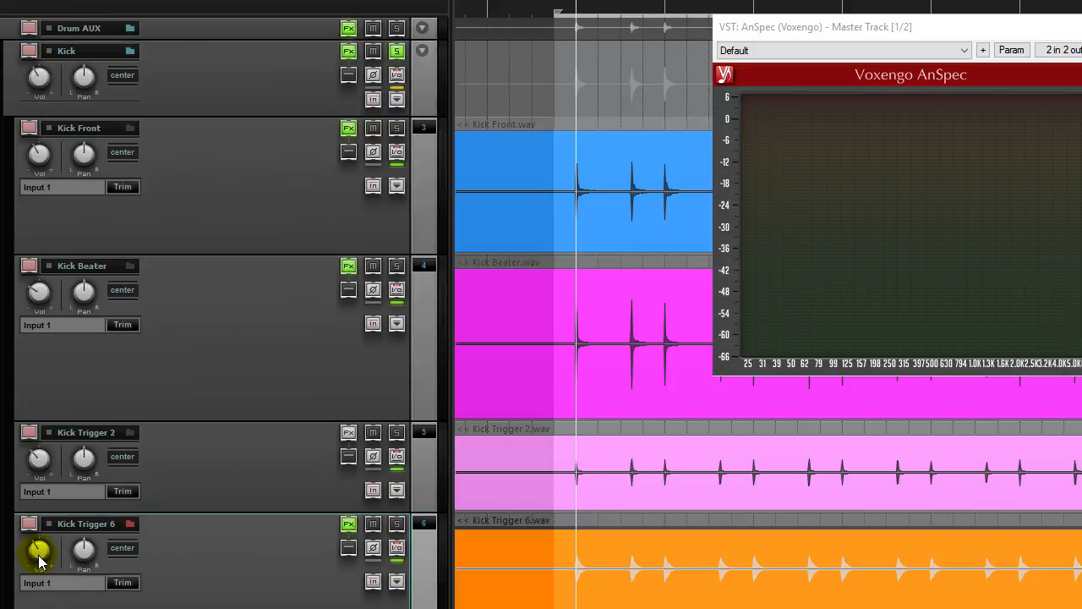
left_click_drag(39, 562, 200, 565)
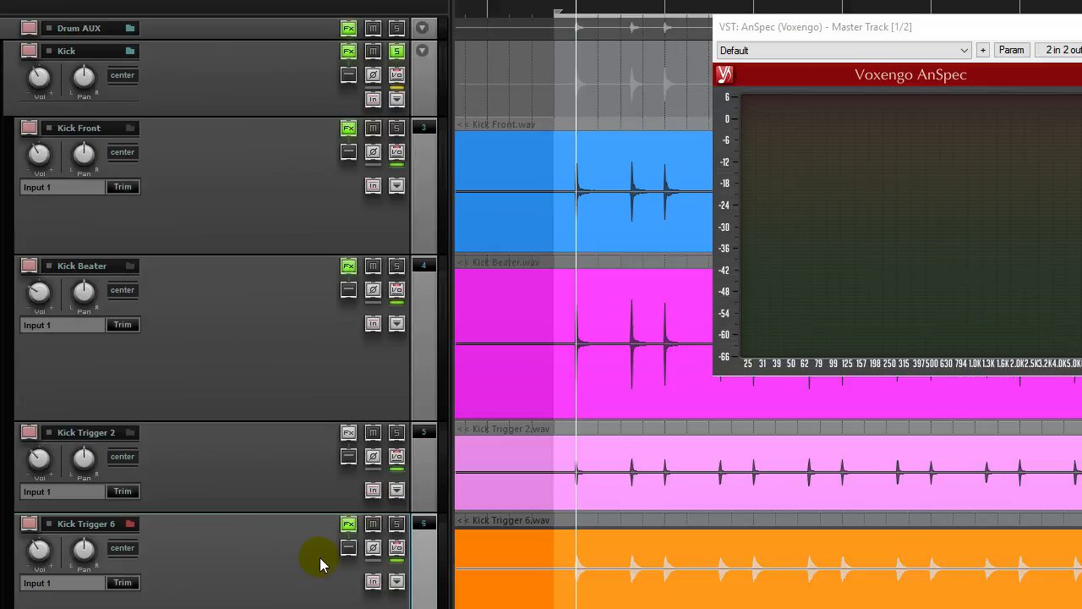
Unsolo the Kick folder and, while the full mix plays, set Kick Trigger 6 to about -5.43 dB and Kick Trigger 2 to about -10.3 dB.
left_click(398, 52)
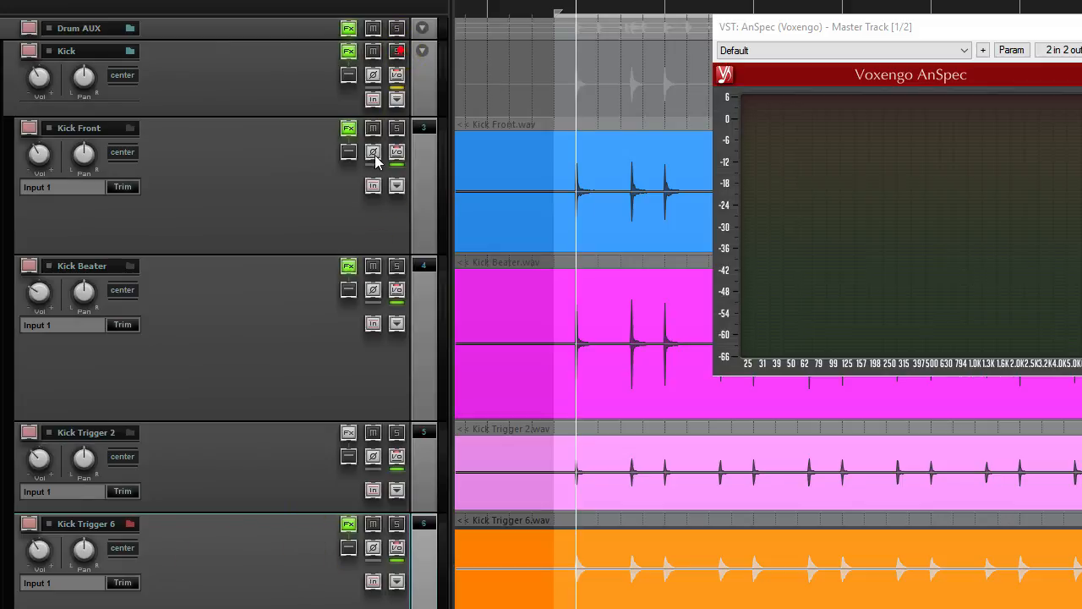
key("space")
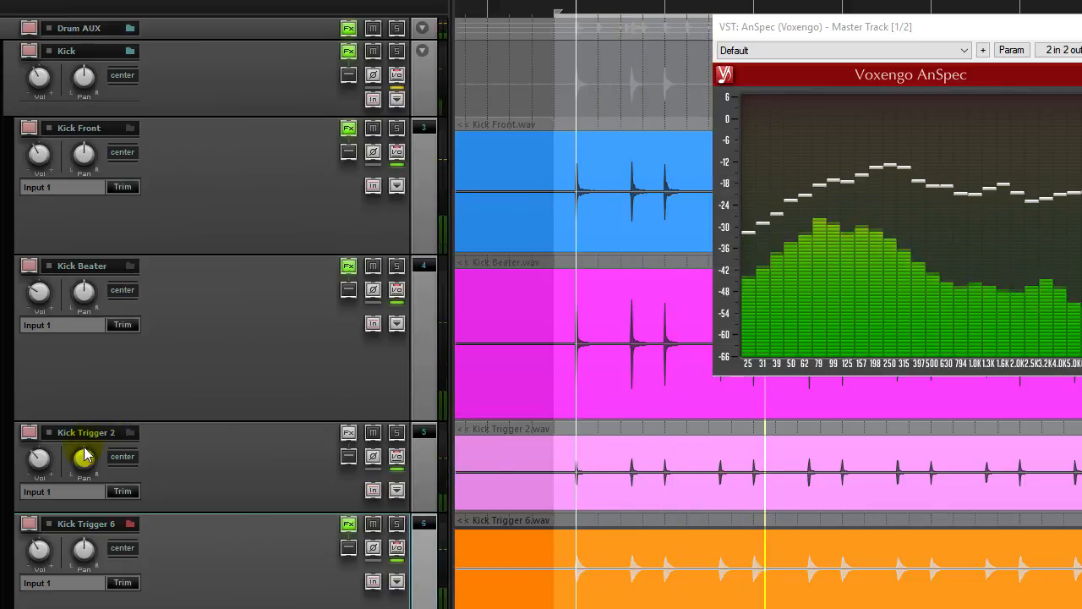
left_click_drag(39, 550, 39, 568)
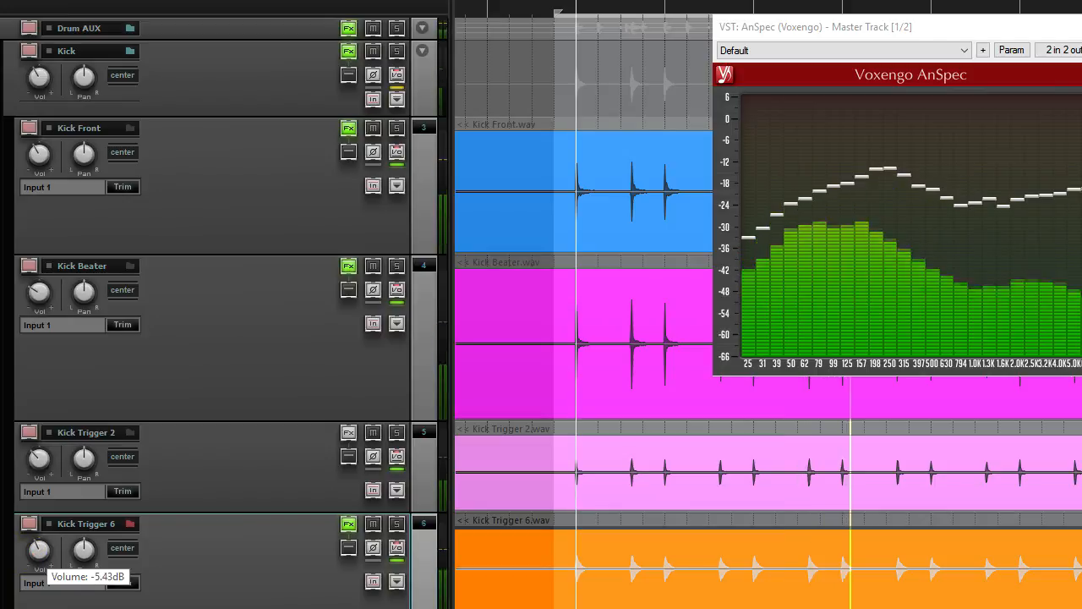
double_click(39, 550)
left_click(37, 470)
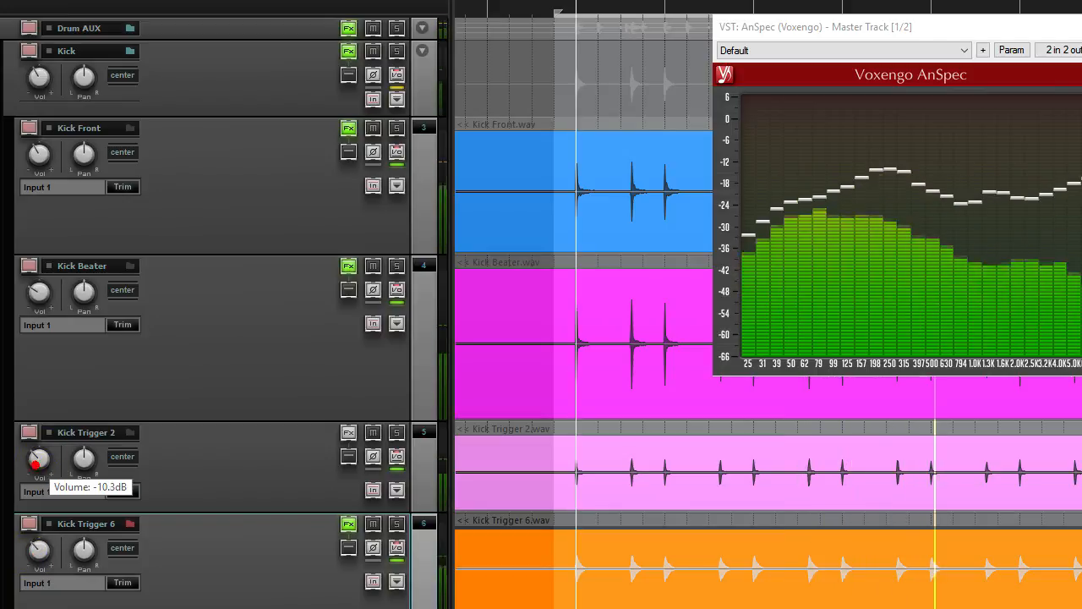
left_click_drag(634, 428, 670, 429)
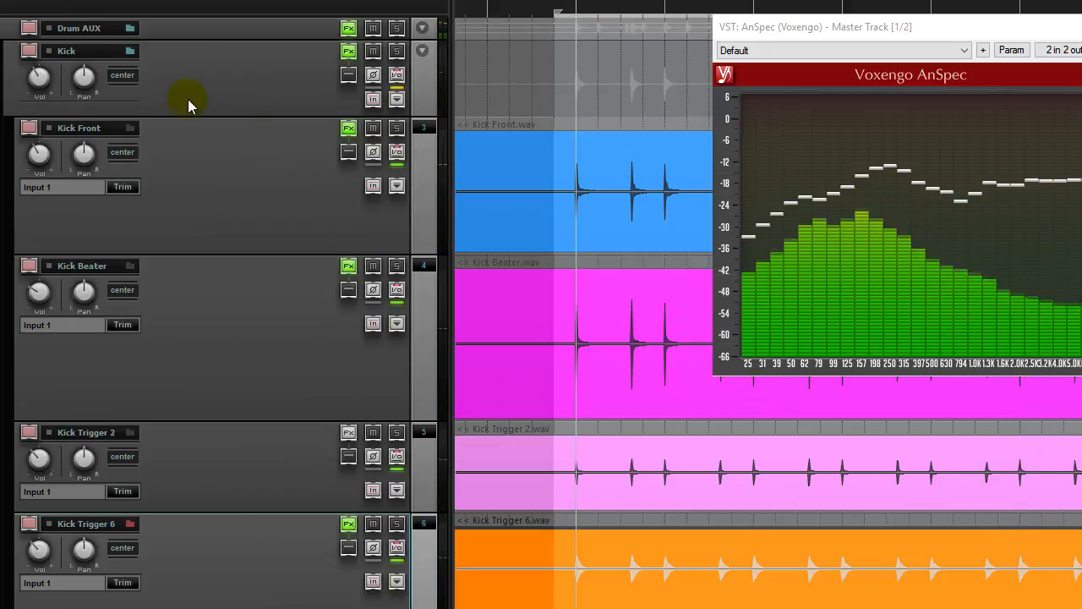
Raise the Kick folder's volume to about -1.65 dB while the full mix plays, and stop playback.
left_click_drag(39, 75, 38, 90)
mouse_move(44, 80)
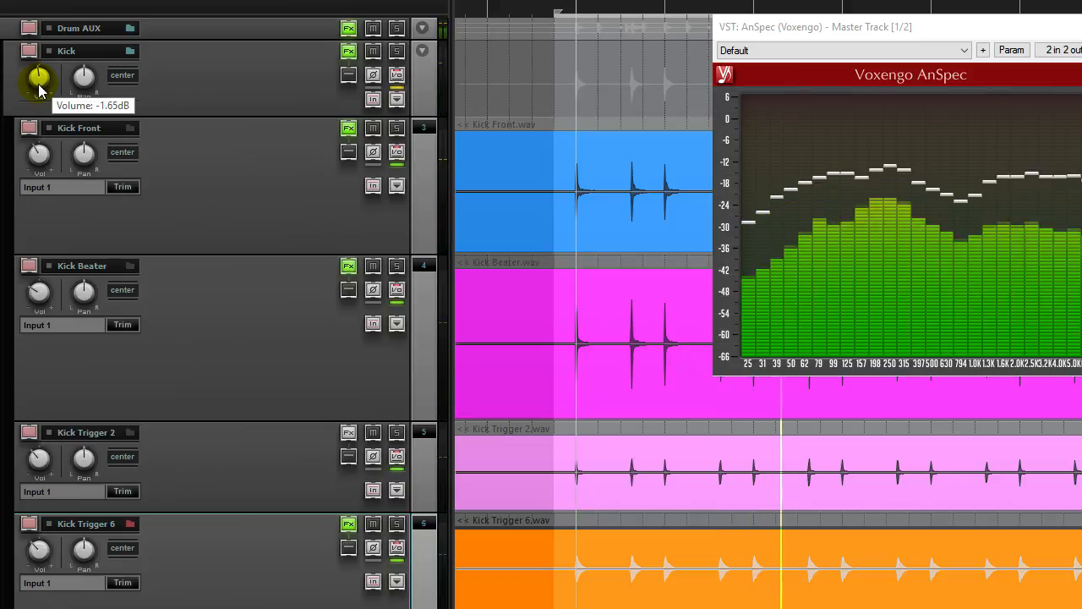
left_click(533, 328)
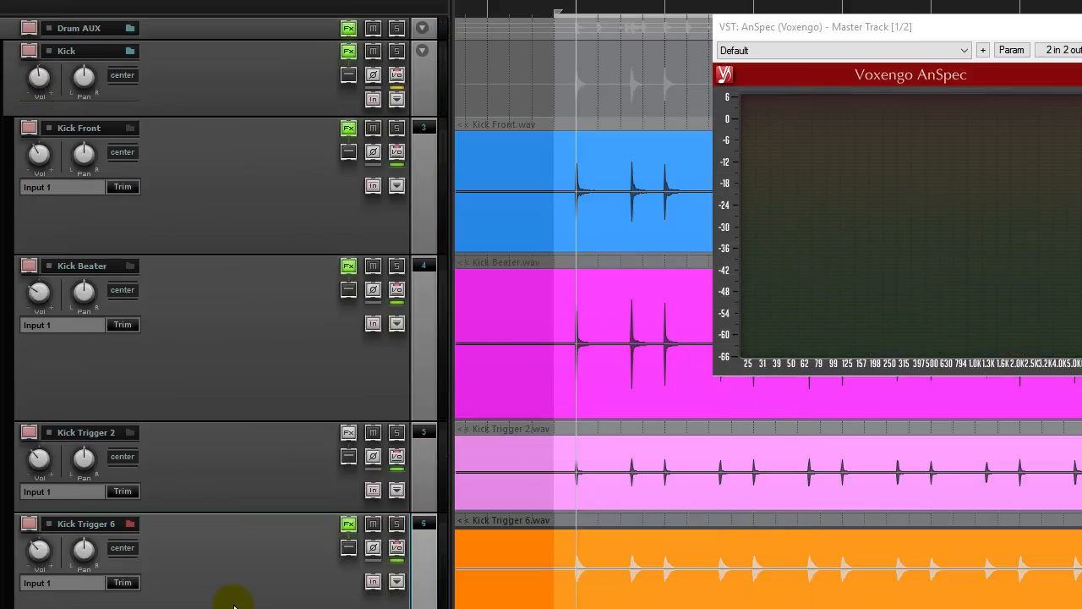
Select the Snare folder track, play the full mix with AnSpec open to judge the kick blend, and stop playback.
scroll(328, 592, "down", 1)
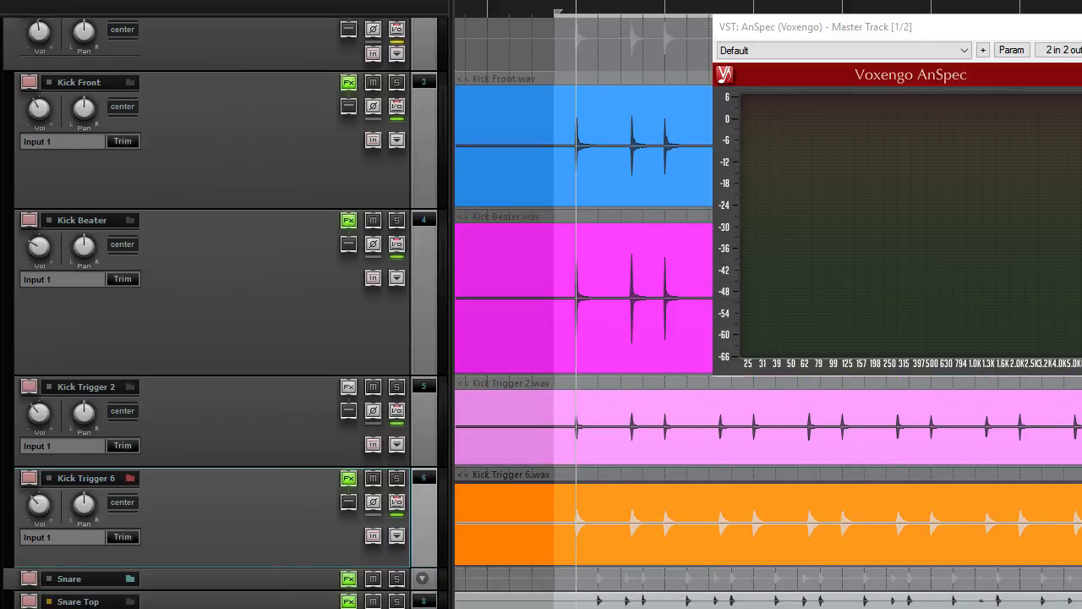
left_click_drag(234, 587, 222, 608)
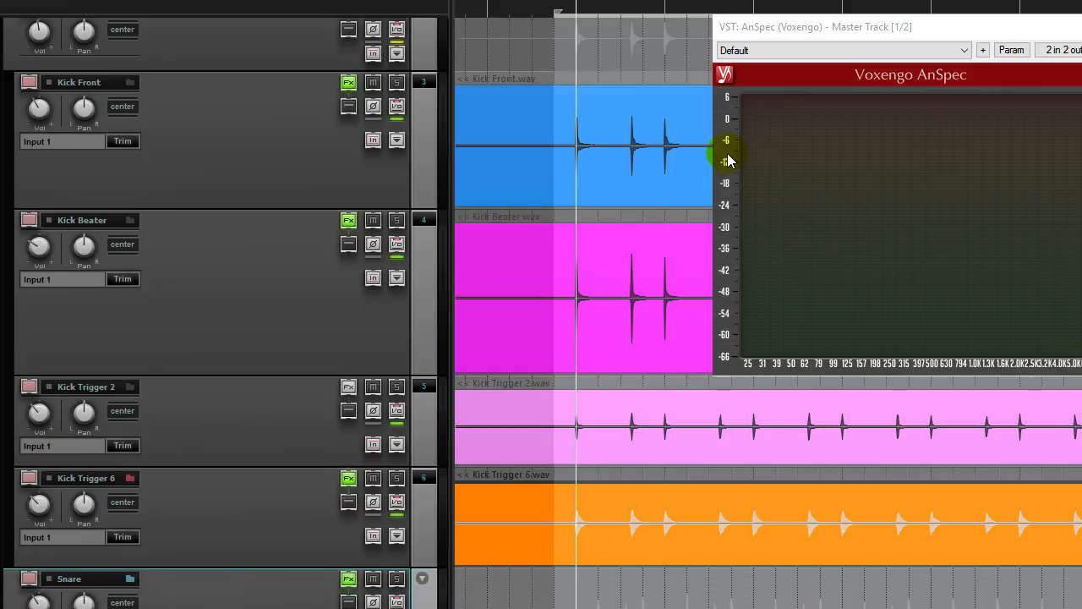
key("space")
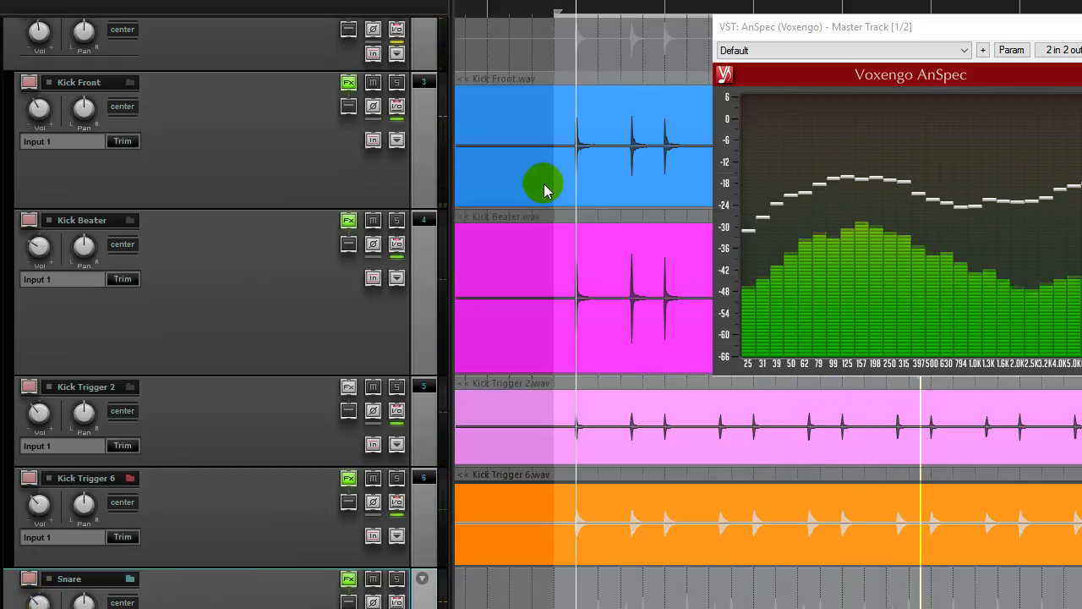
key("space")
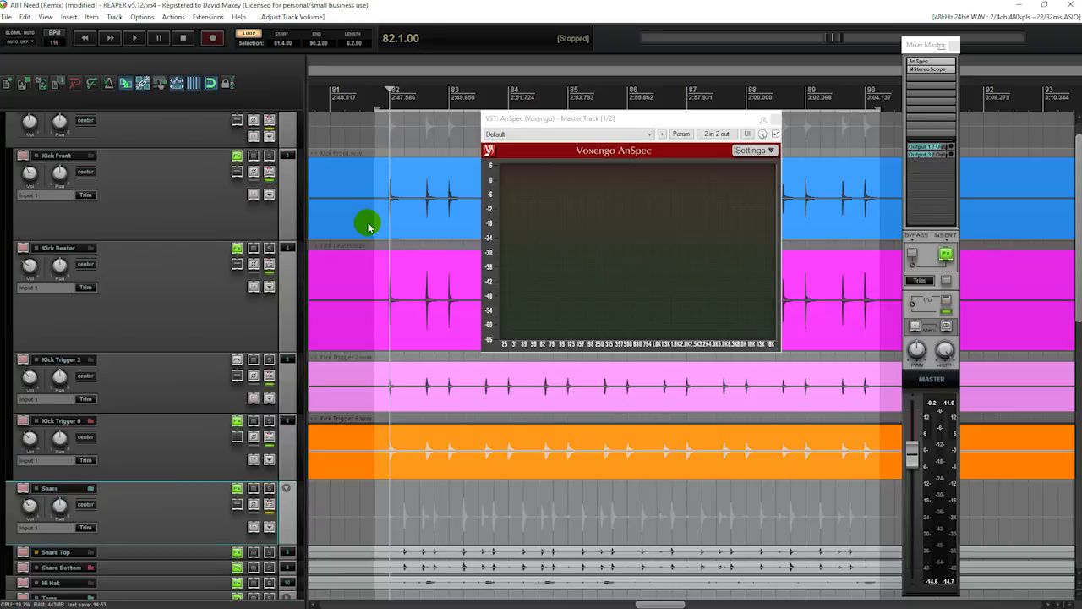
left_click(165, 367)
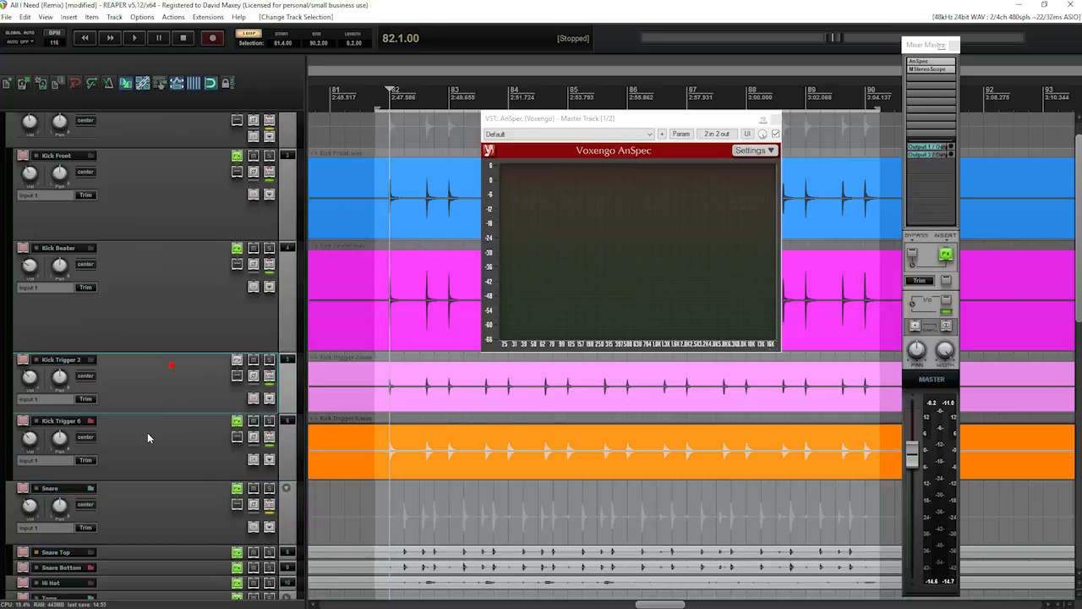
left_click(147, 432)
left_click(147, 394)
left_click(171, 436)
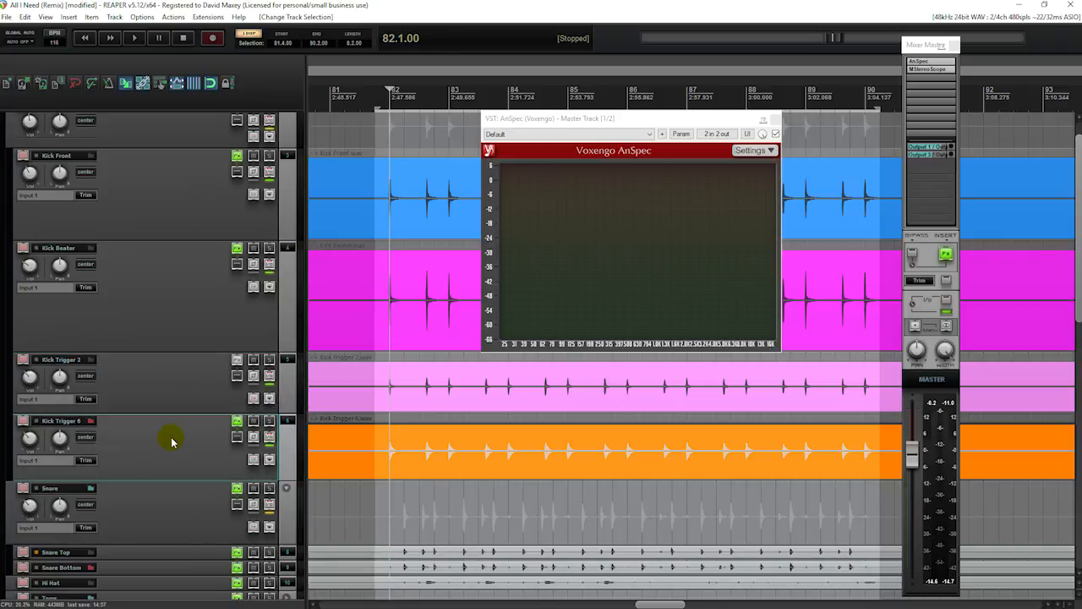
left_click(157, 403)
left_click(158, 457)
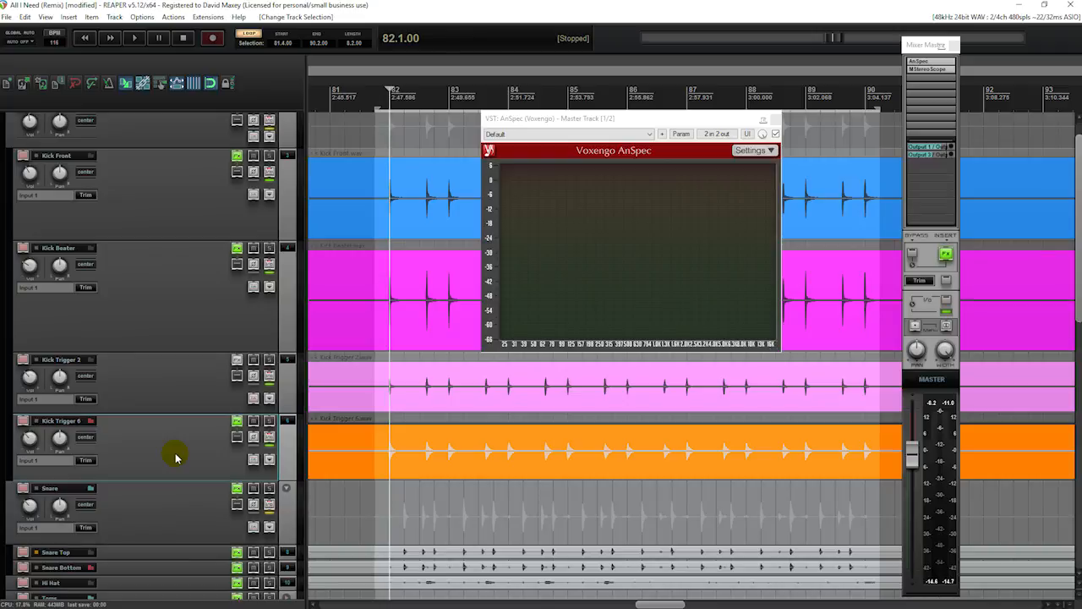
left_click(161, 319)
left_click(184, 215)
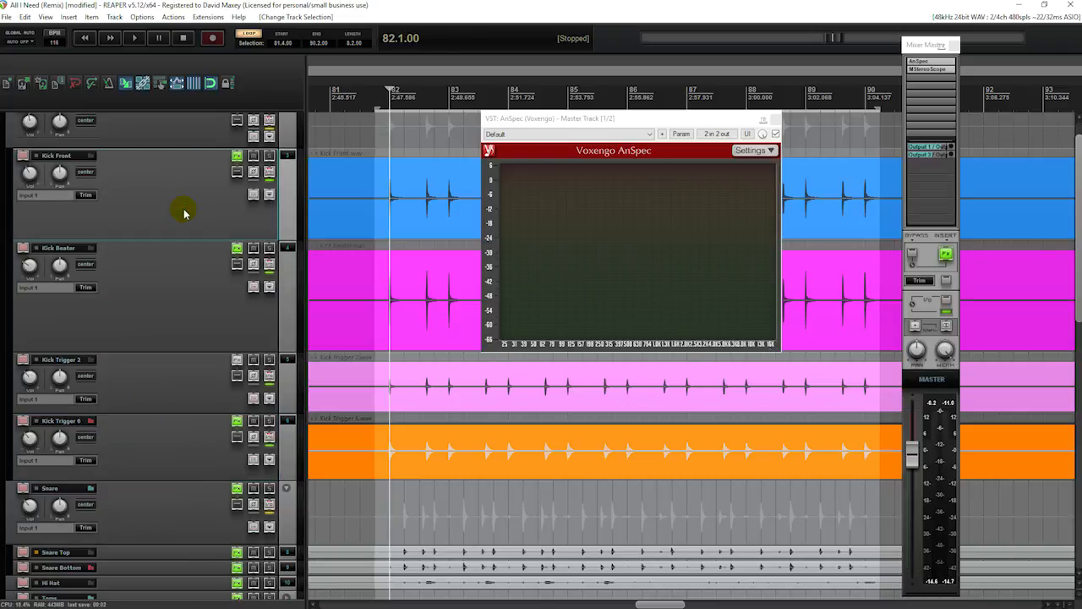